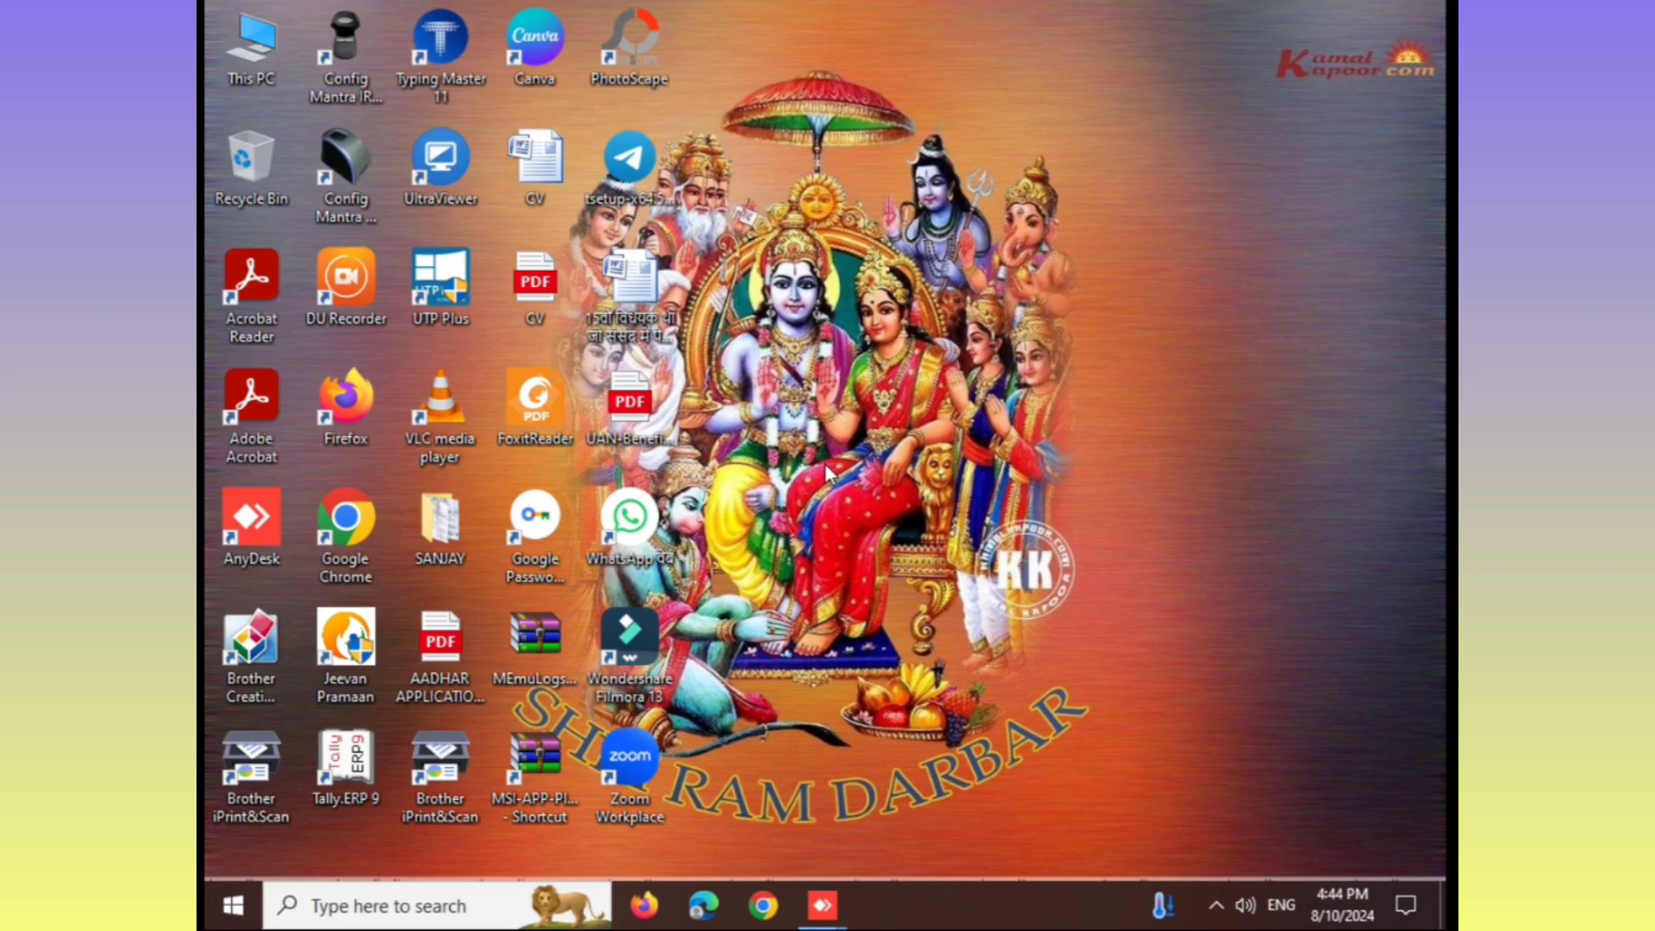
Step: Open Google Chrome in a maximized window and search Google for EPFO
left_click(776, 907)
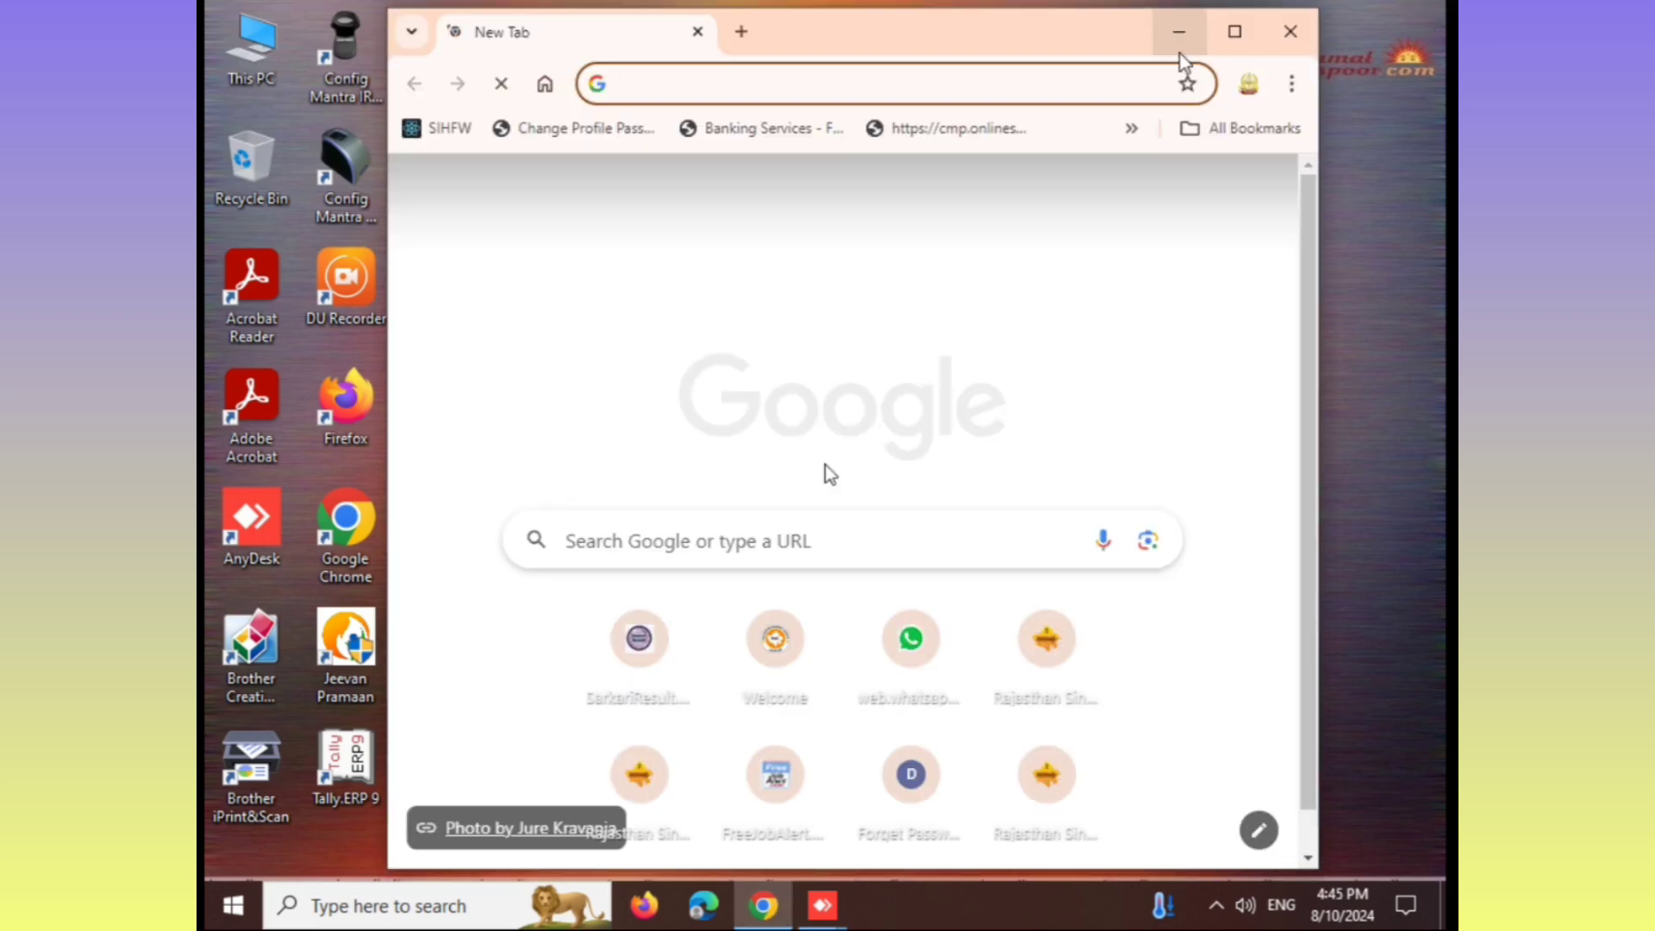
left_click(1235, 33)
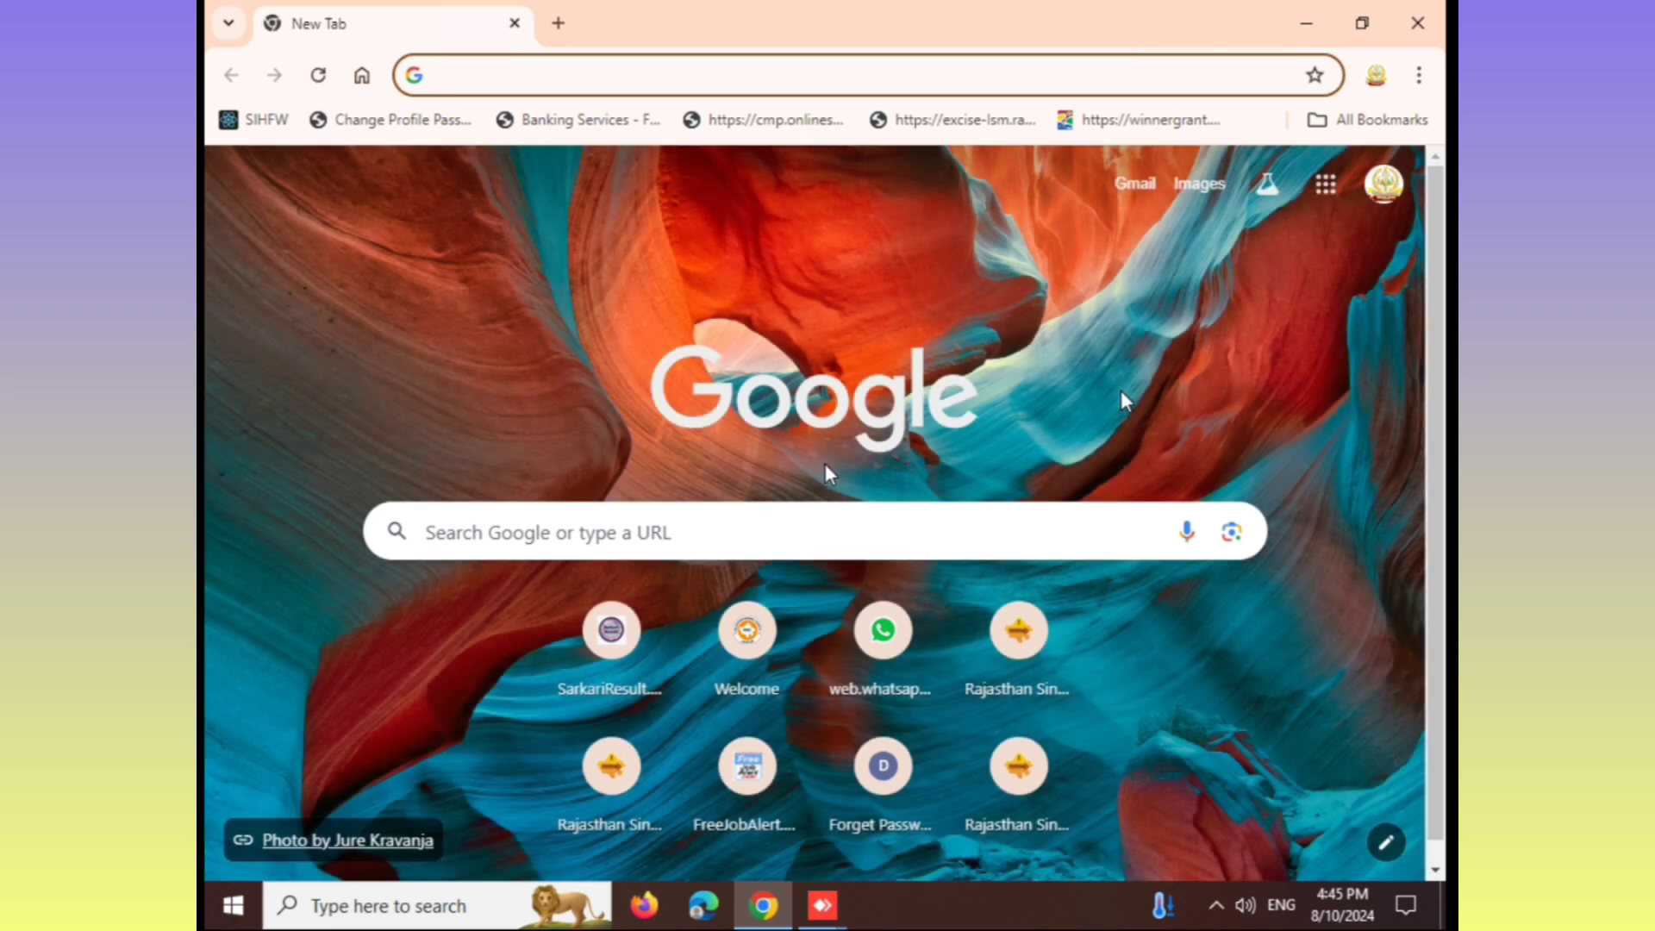
type("EPF")
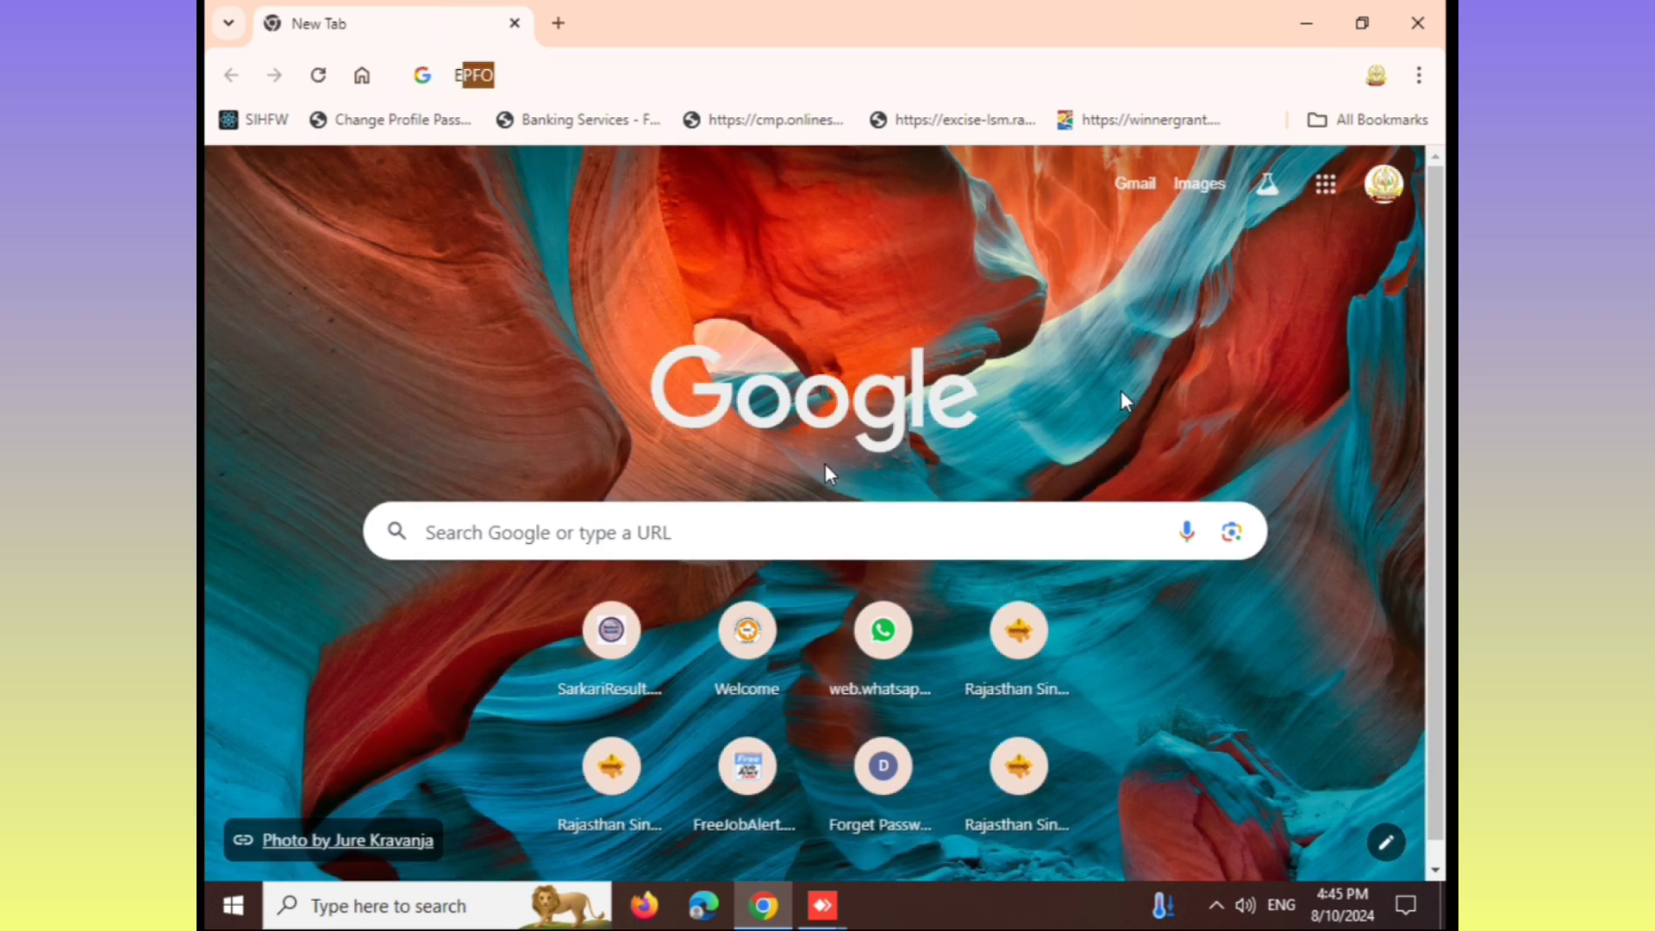
type("O")
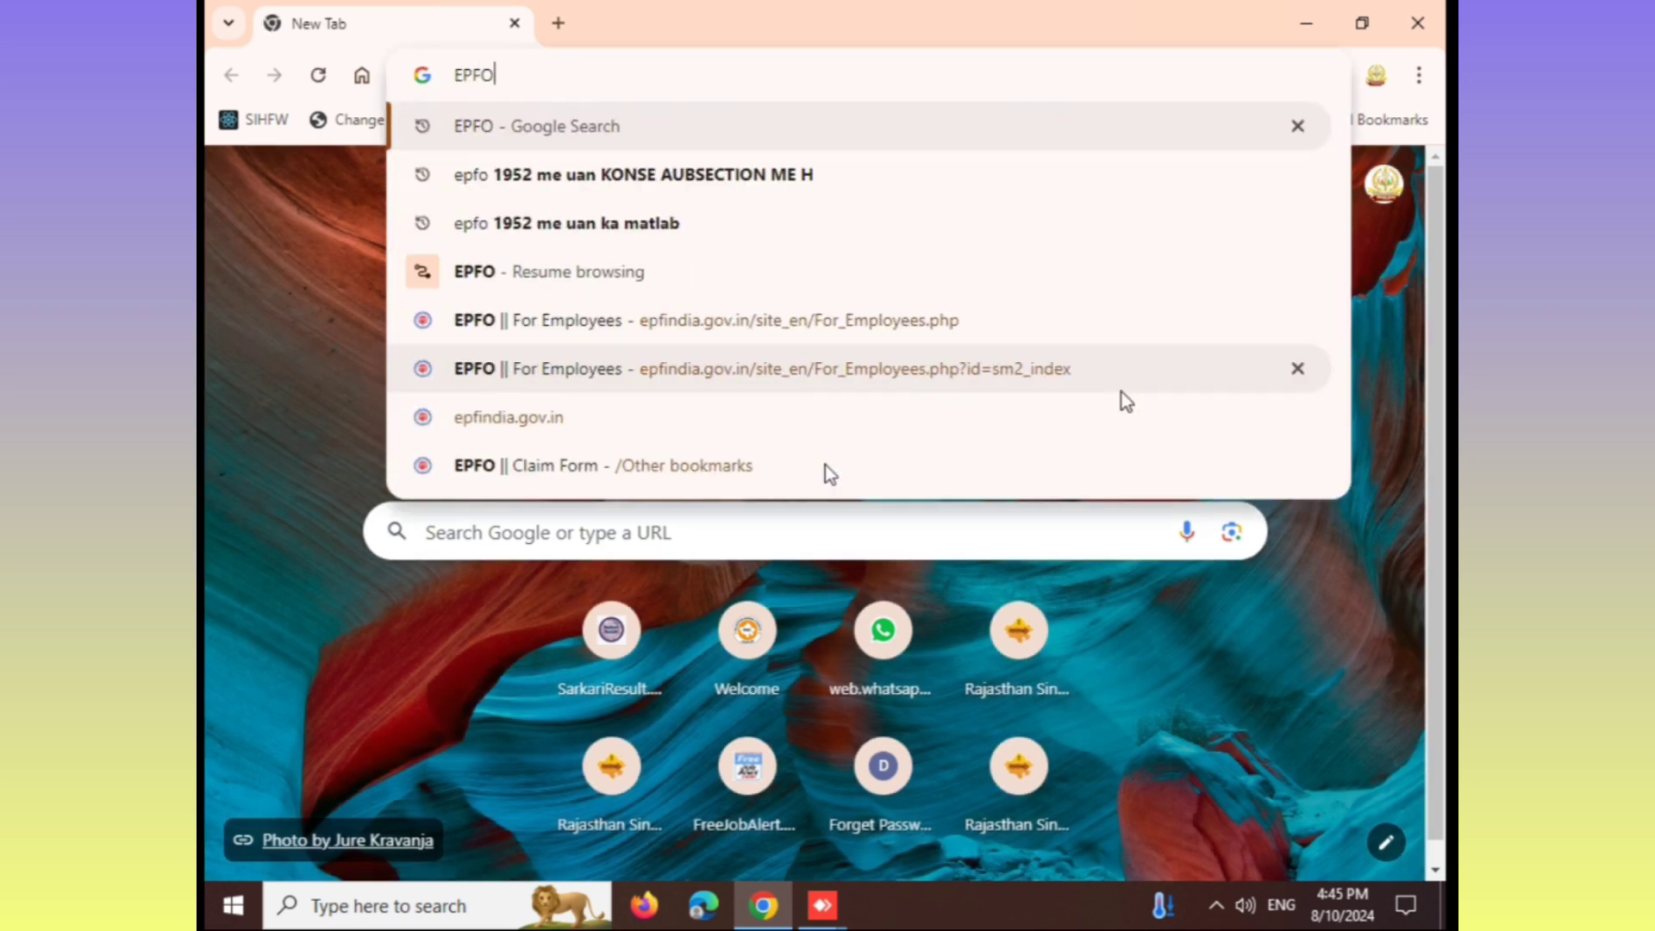
key("Return")
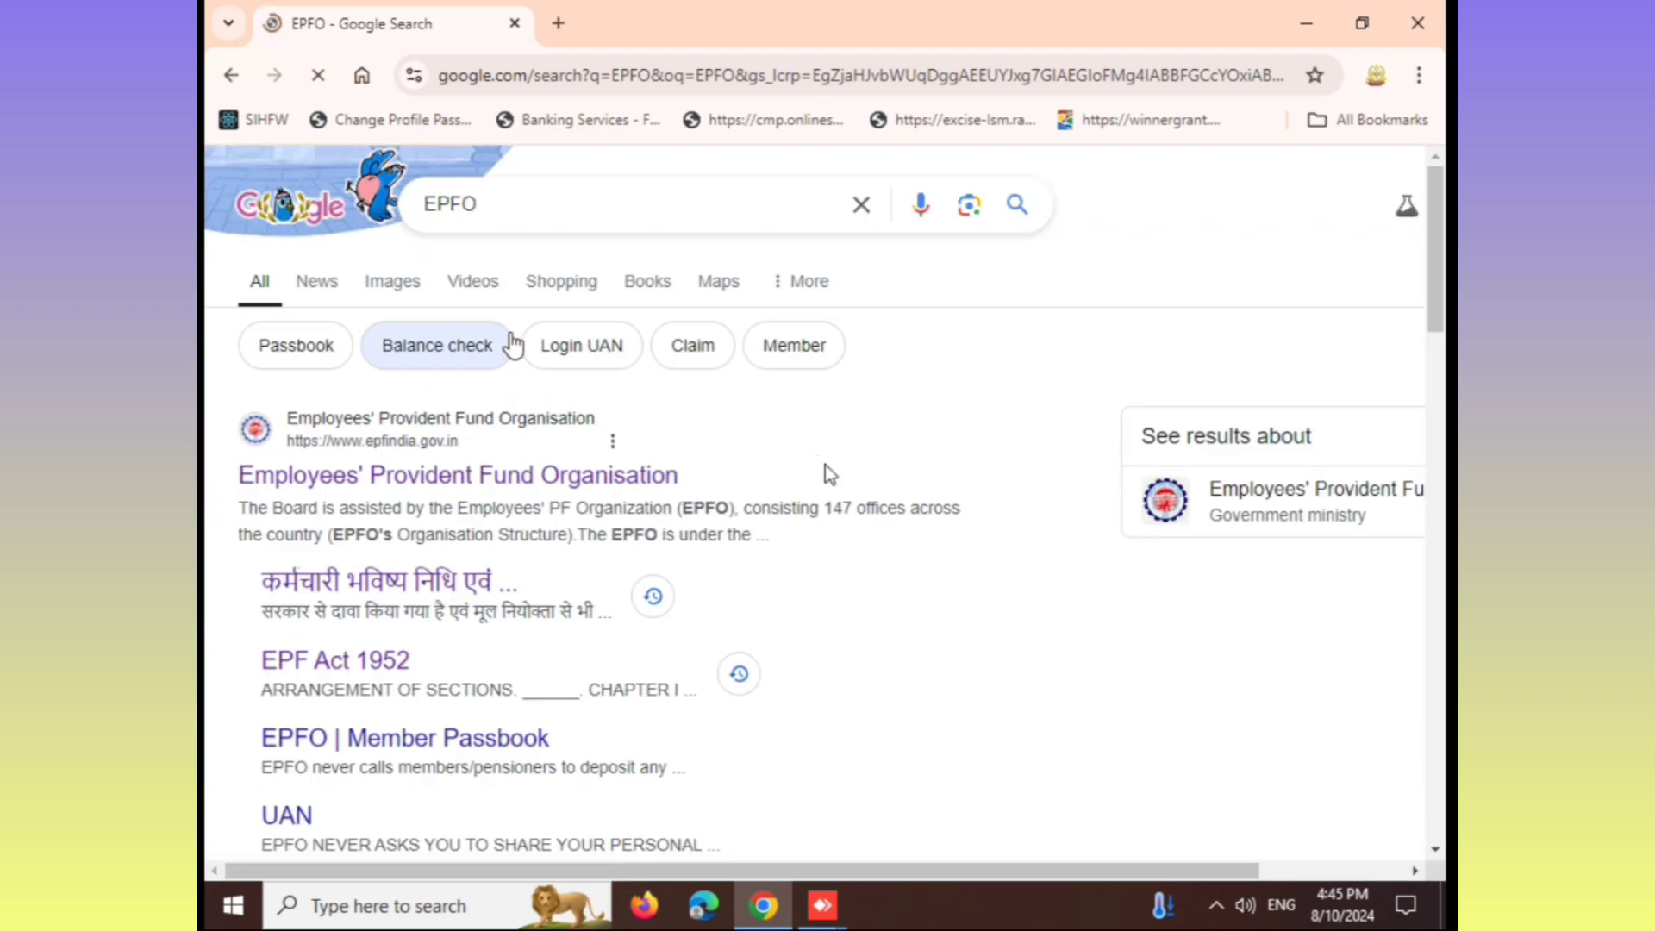
Step: Open the Employees' Provident Fund Organisation website and select the first paragraph of its About Us section
left_click(395, 480)
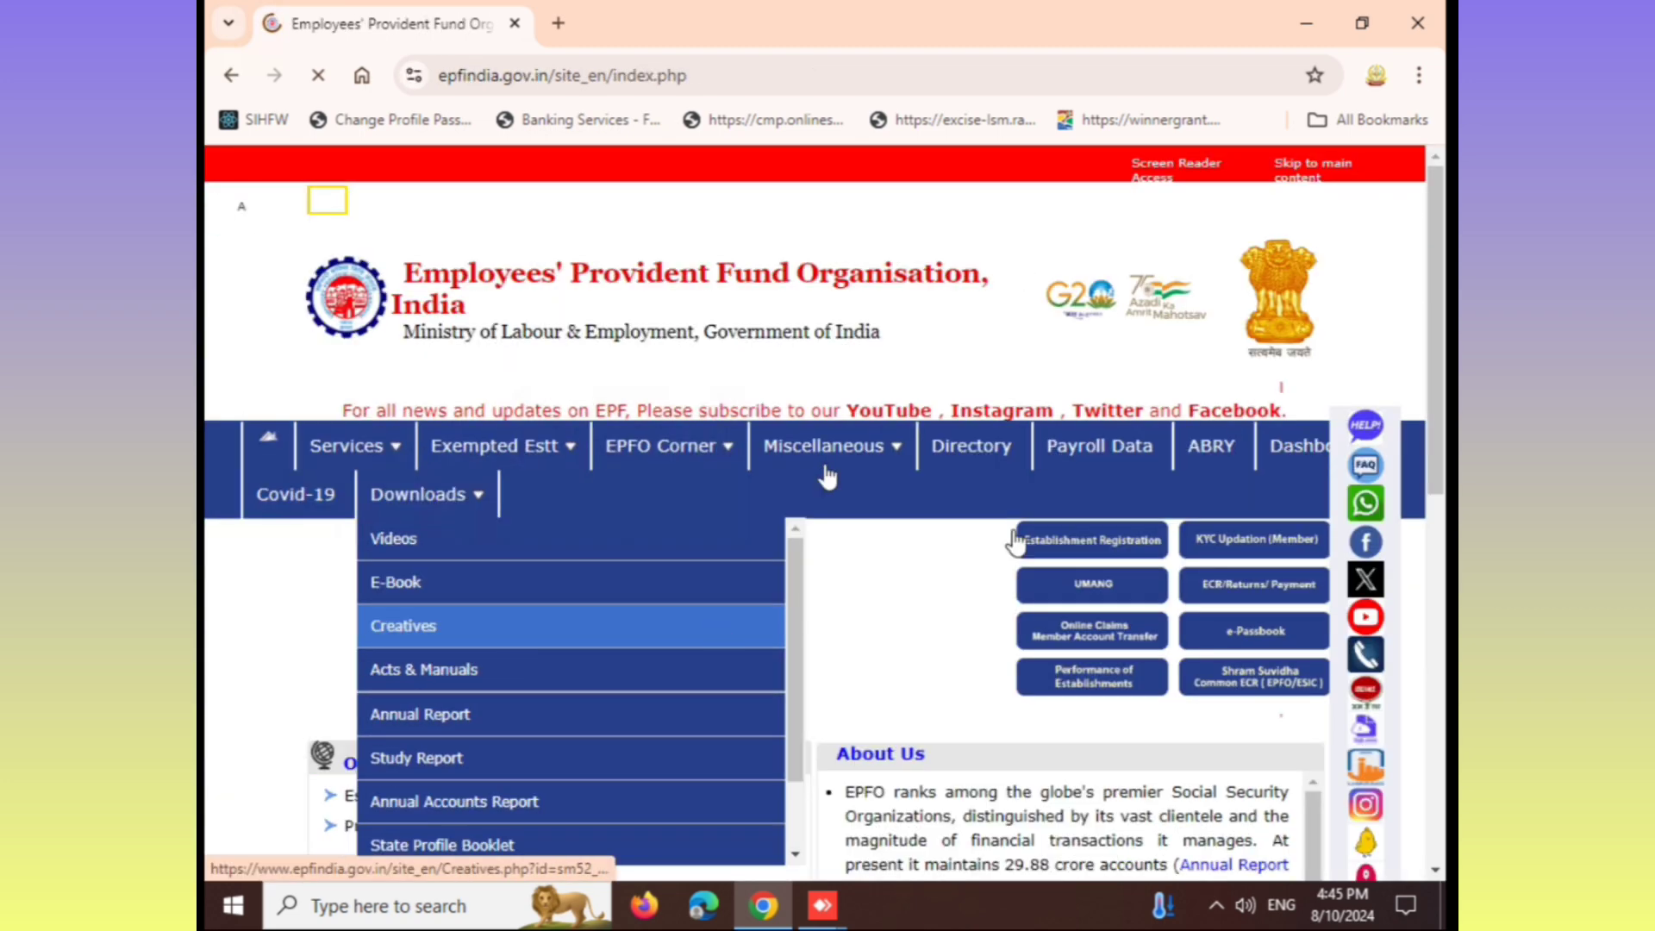
scroll(827, 476, "down", 6)
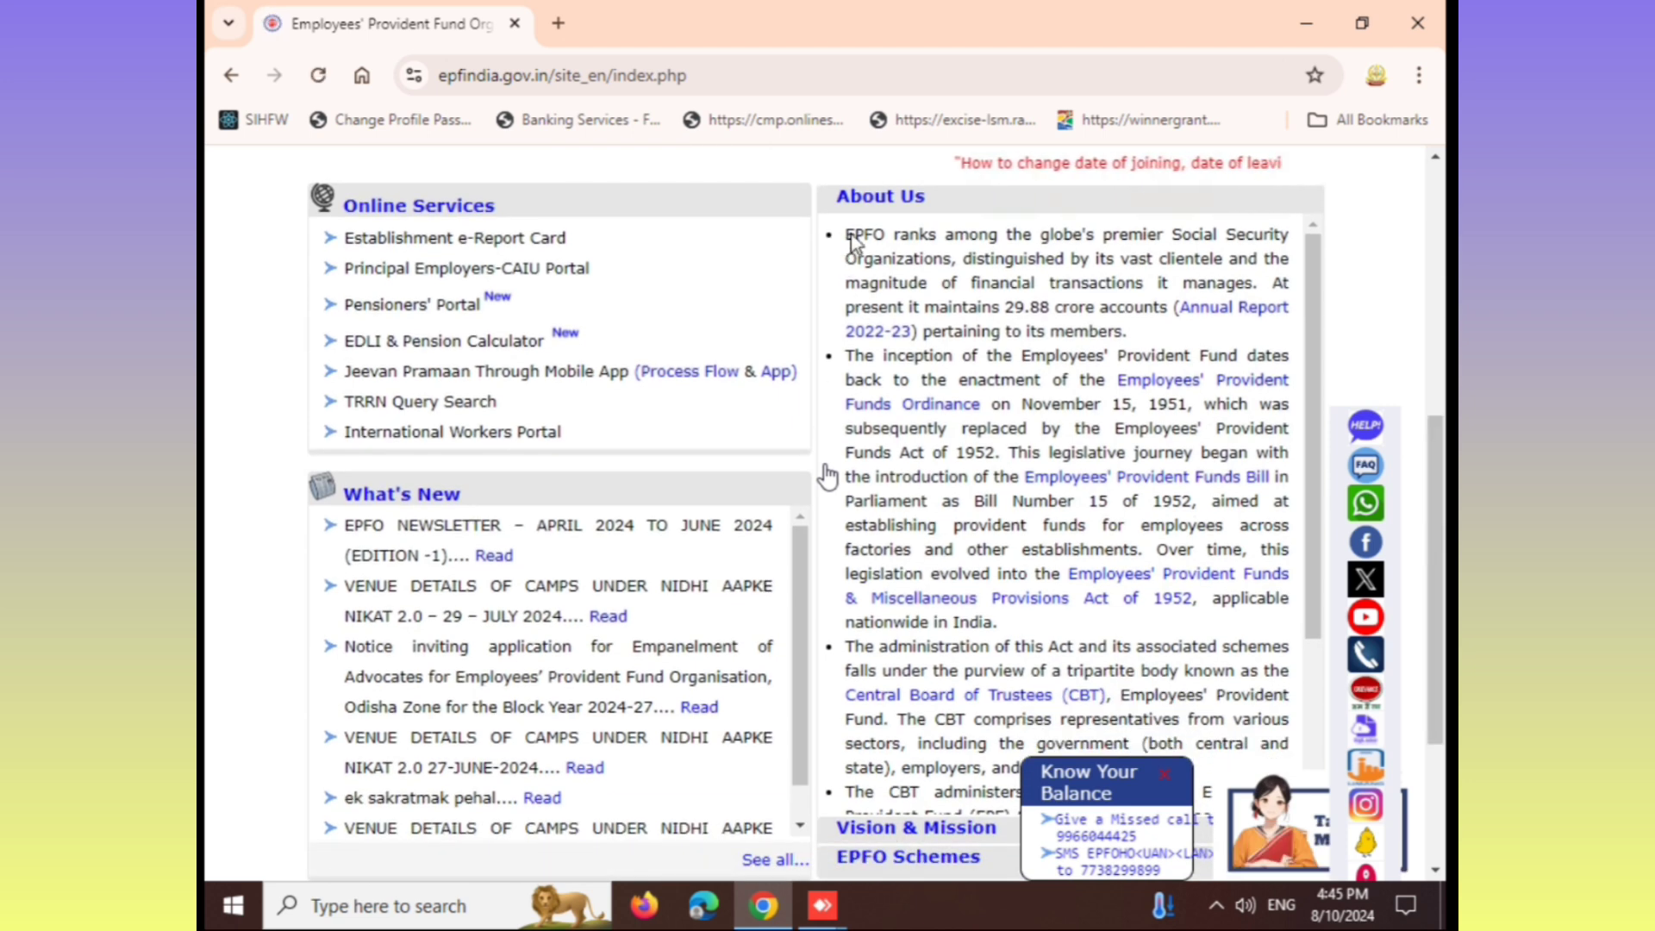
left_click_drag(852, 234, 1177, 616)
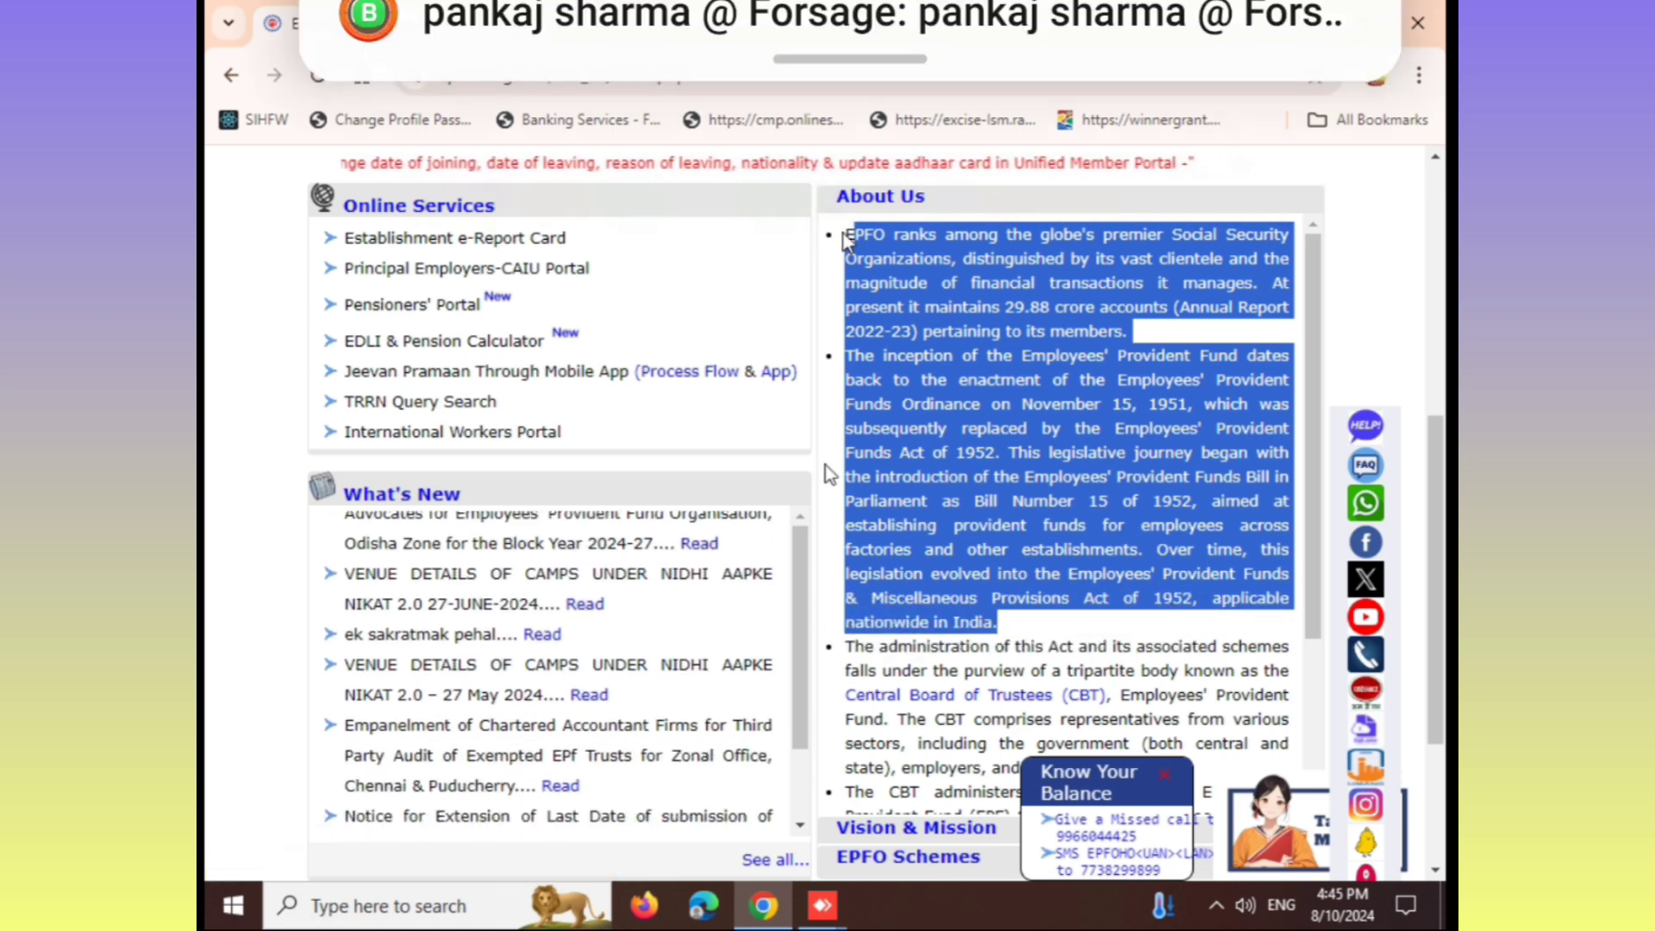
left_click_drag(849, 231, 1001, 629)
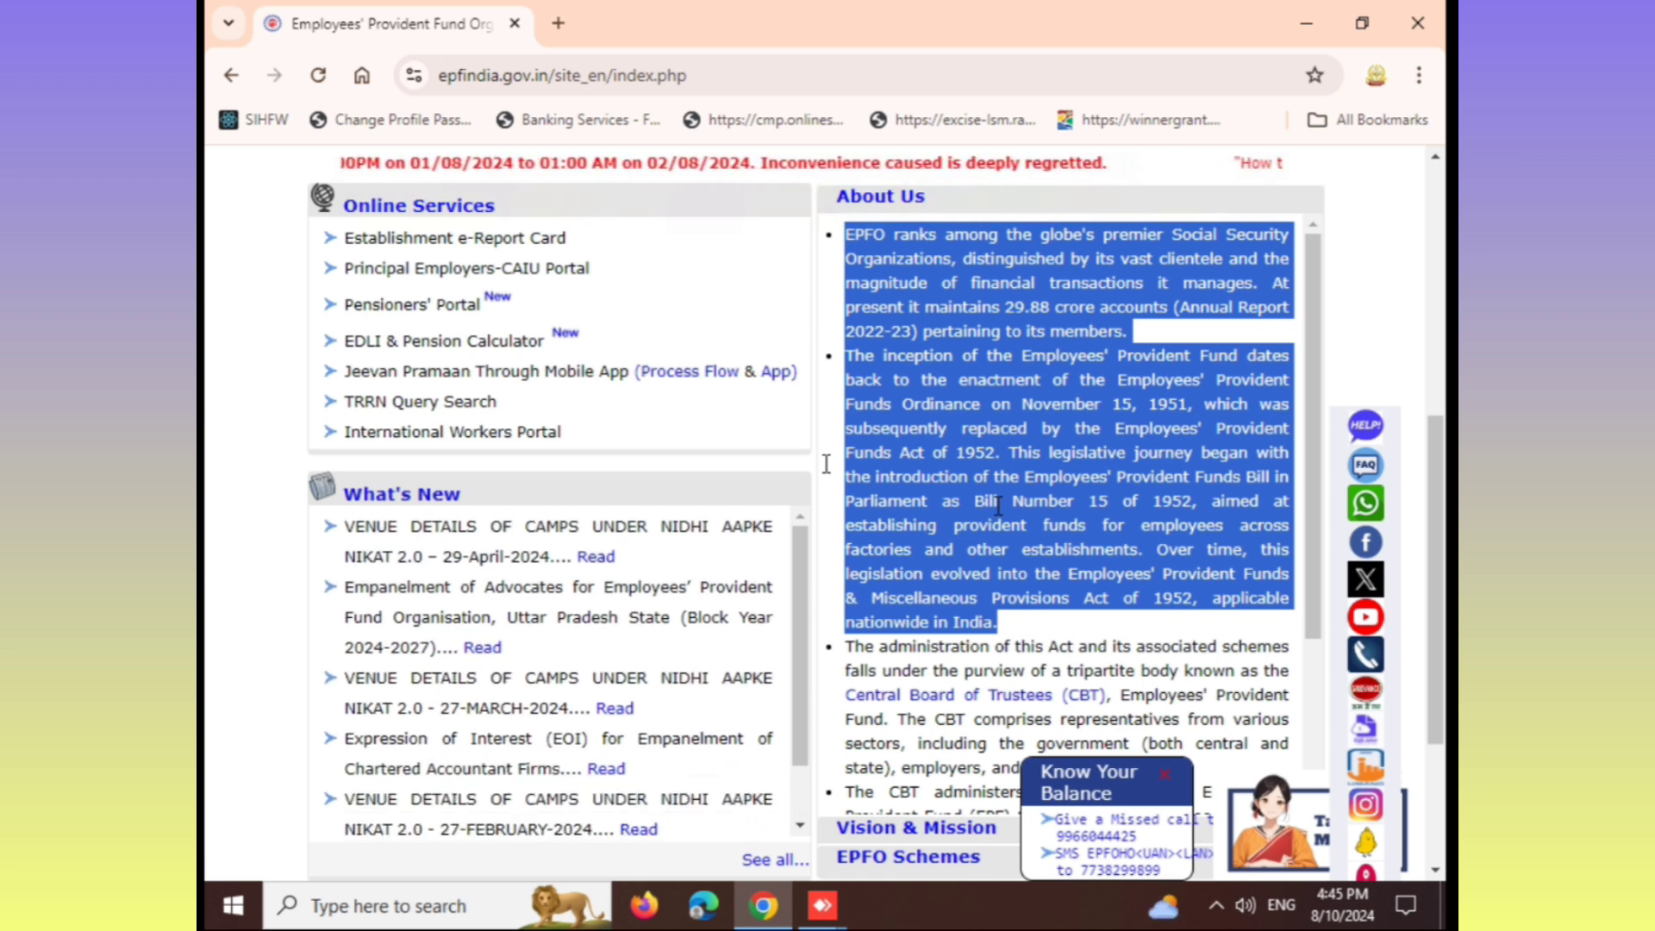
left_click(974, 355)
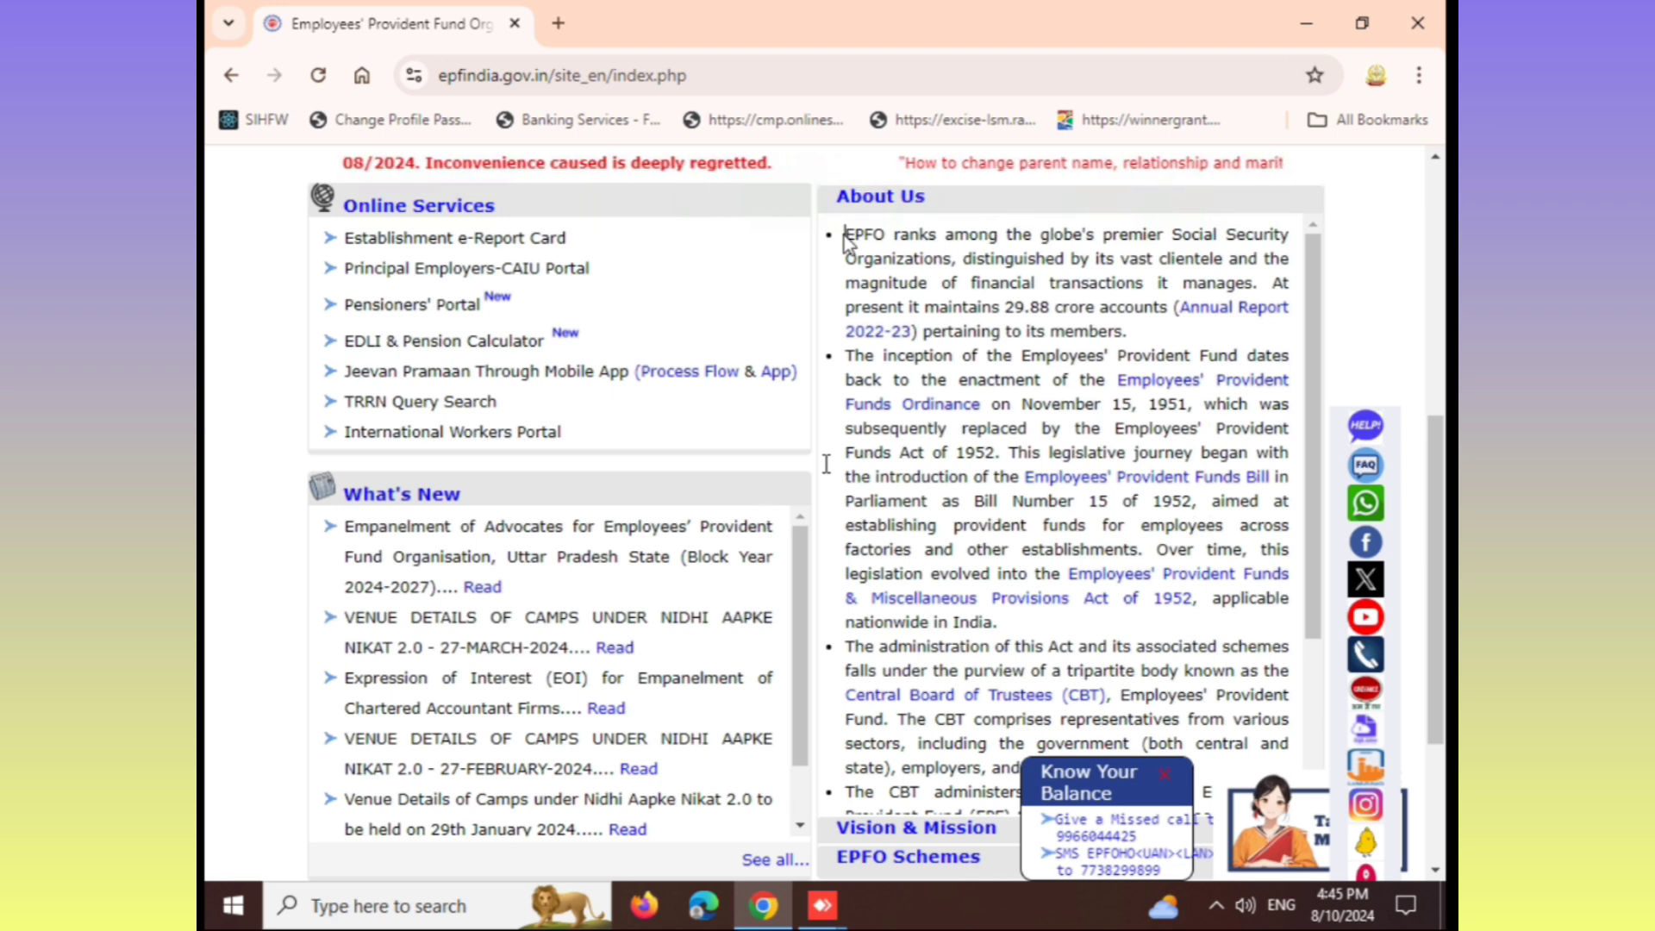
left_click_drag(846, 233, 1179, 329)
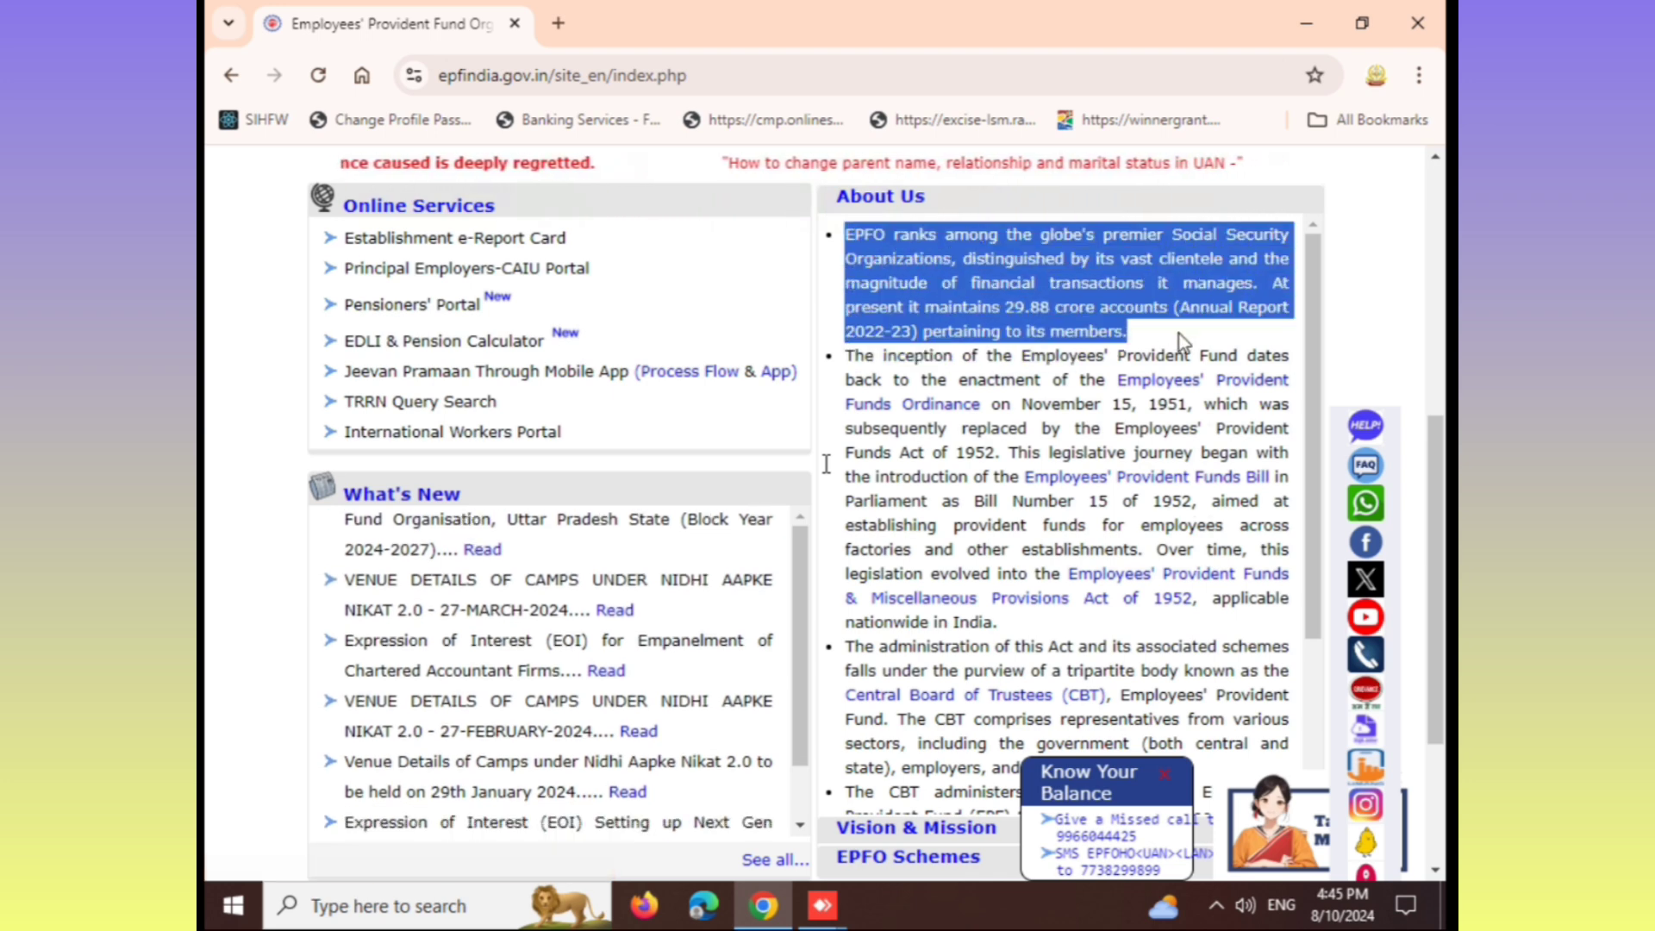
Step: Find and open the Sticky Notes app from the Windows search
left_click(410, 921)
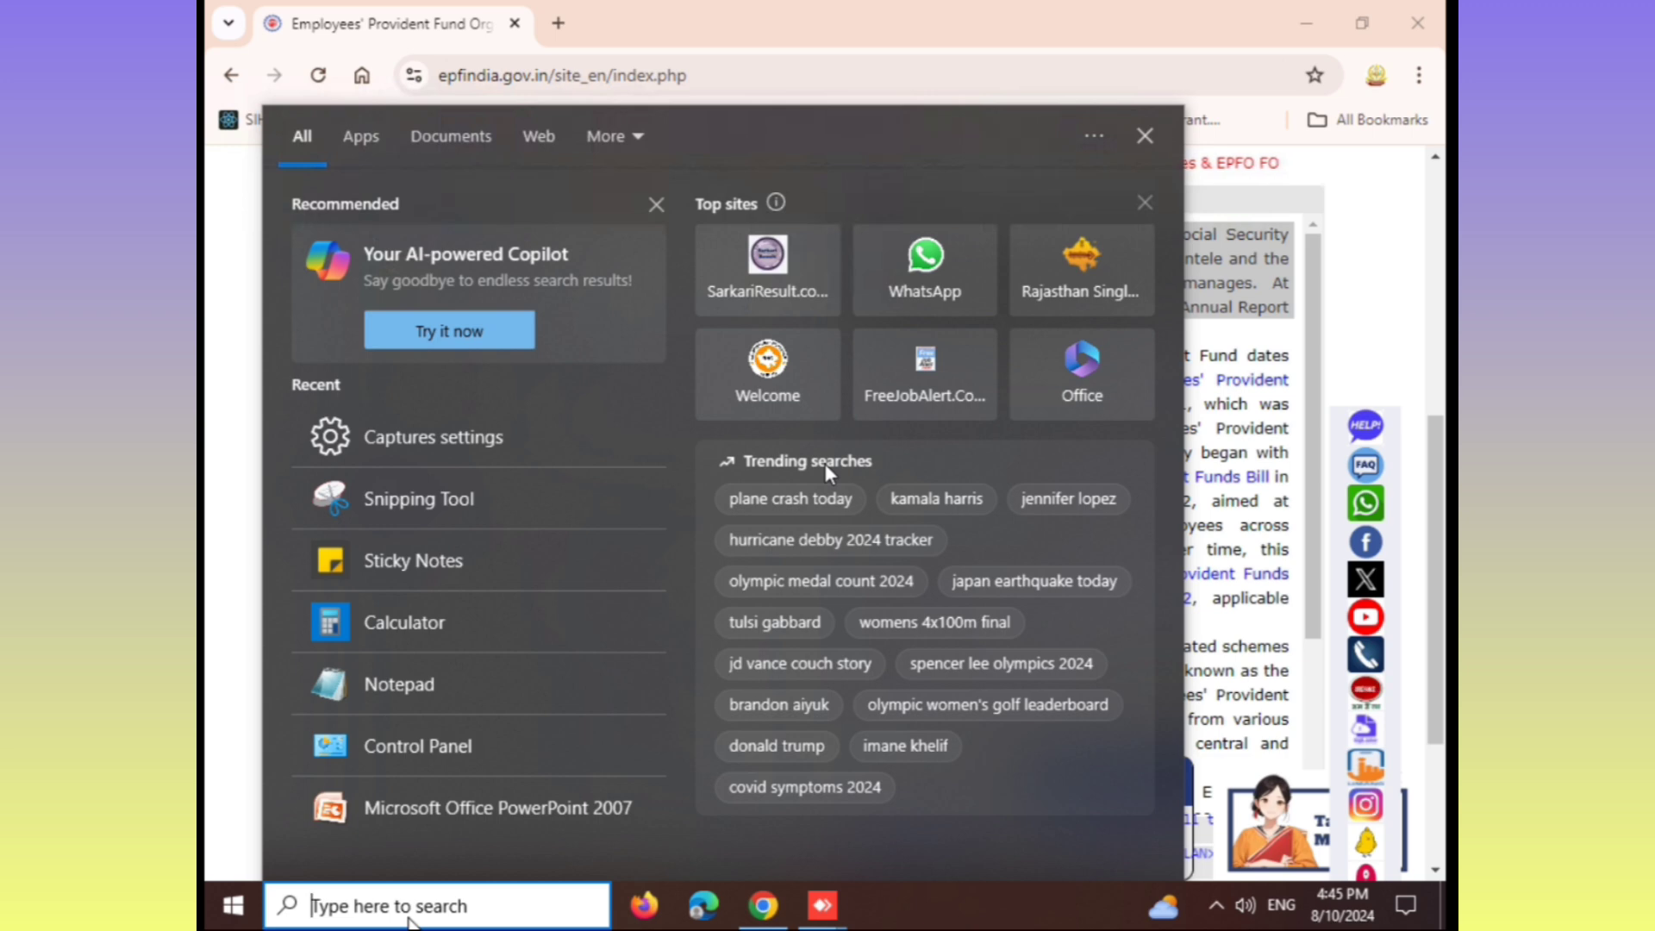
type("STI")
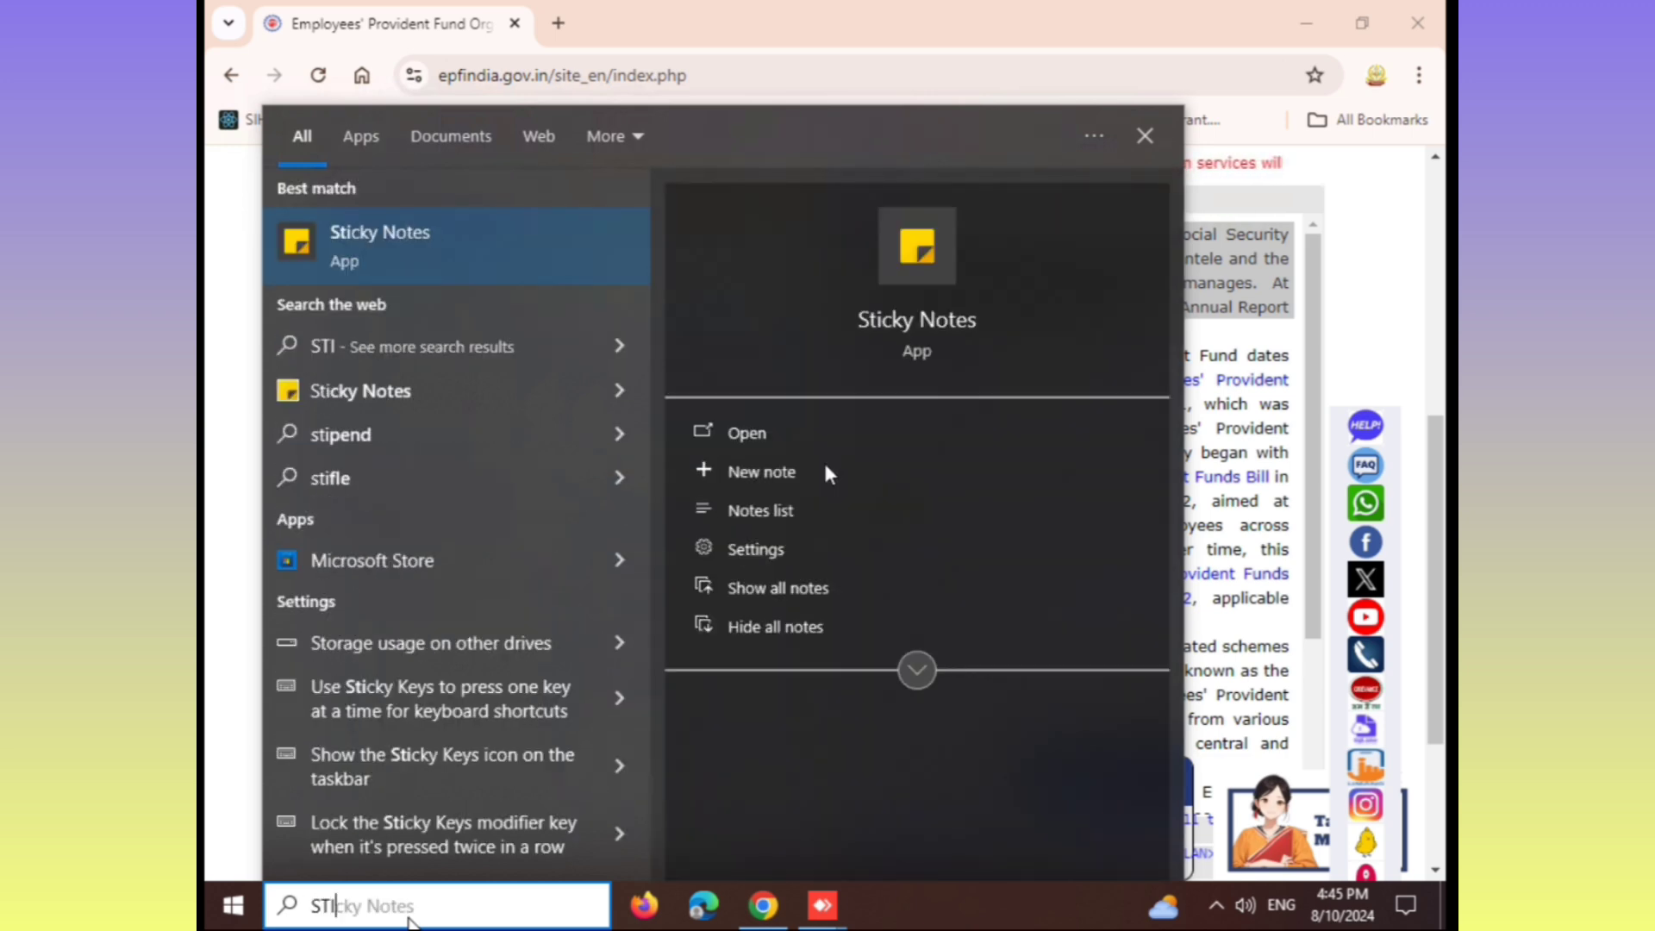
left_click(427, 261)
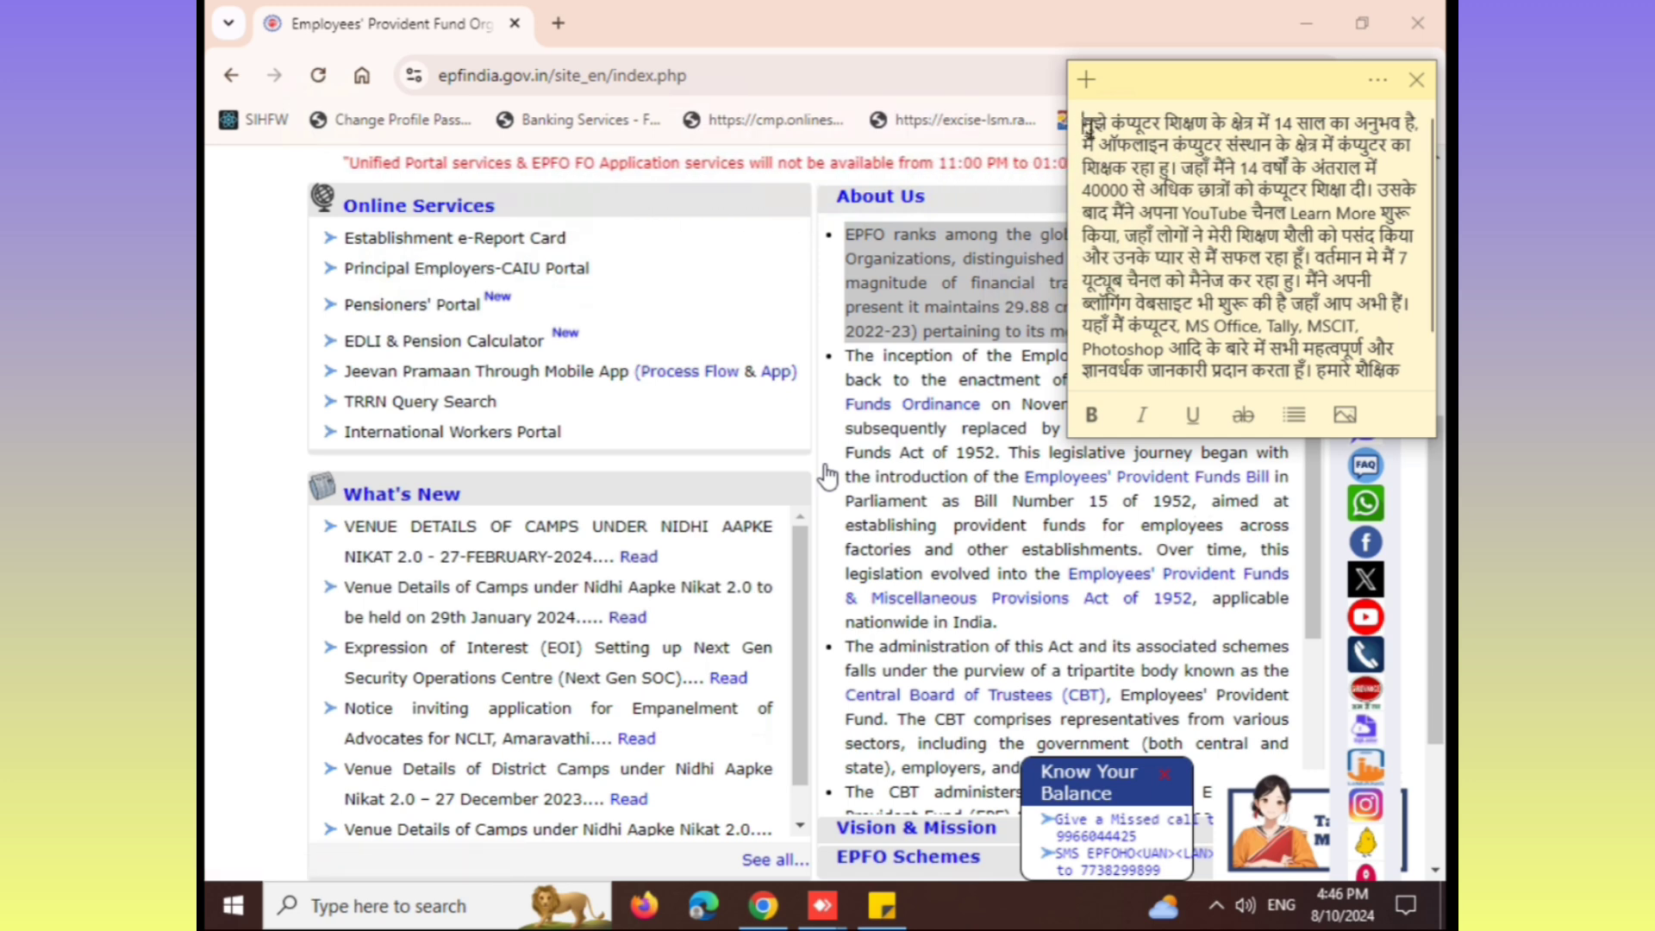
left_click(1417, 80)
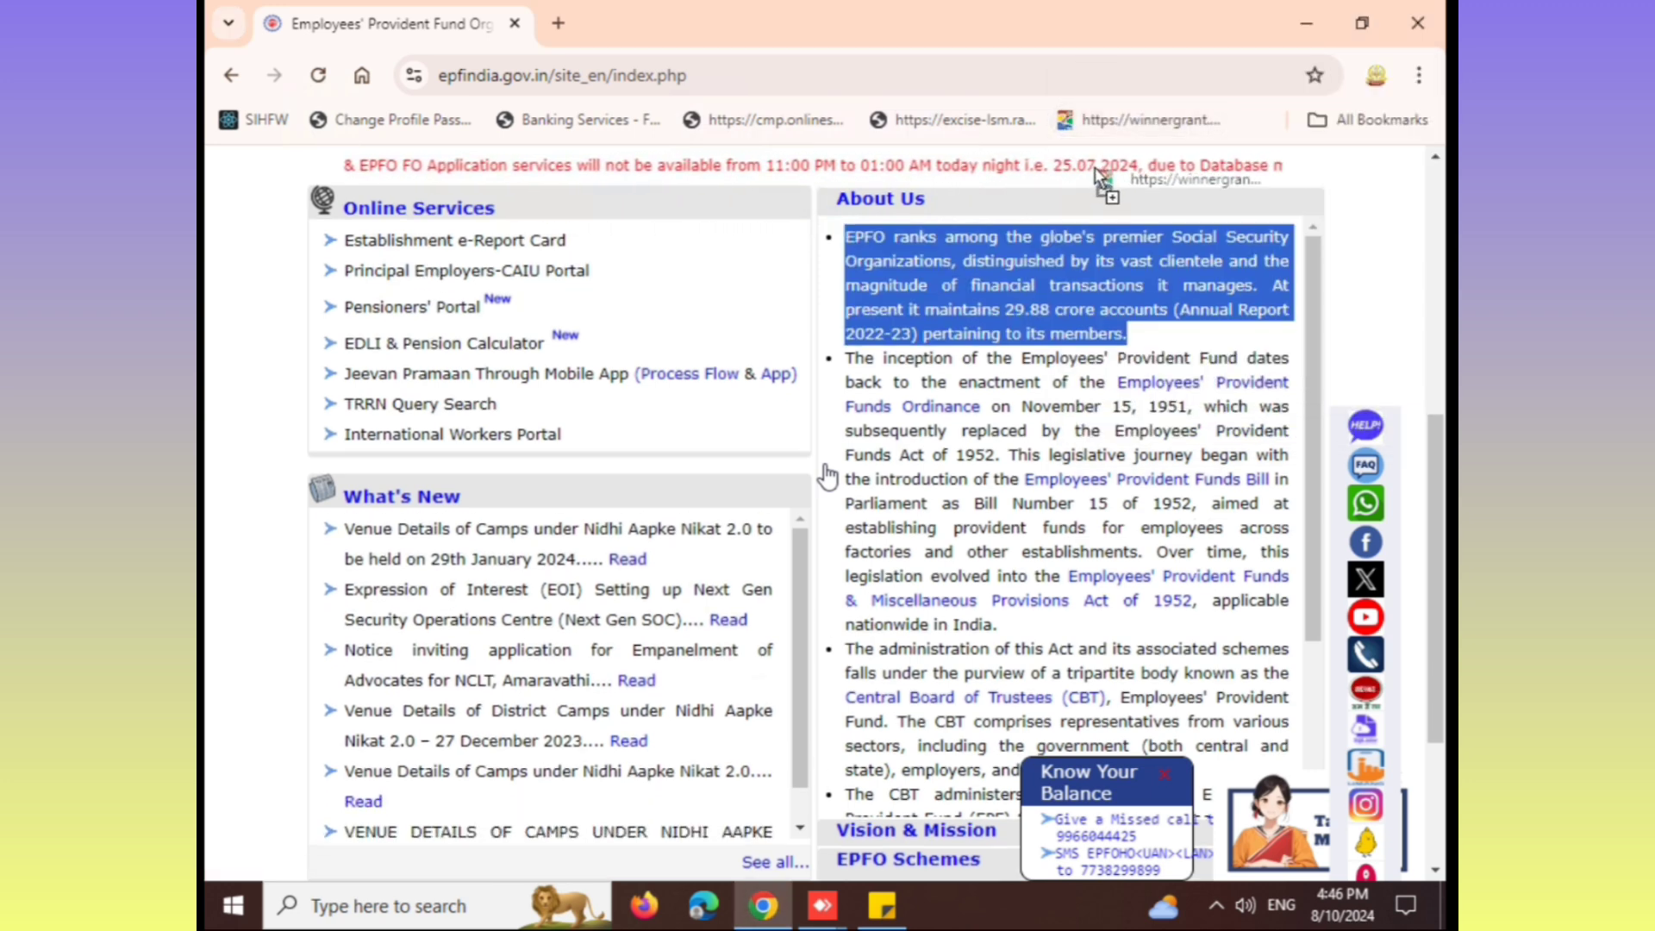
left_click(1138, 119)
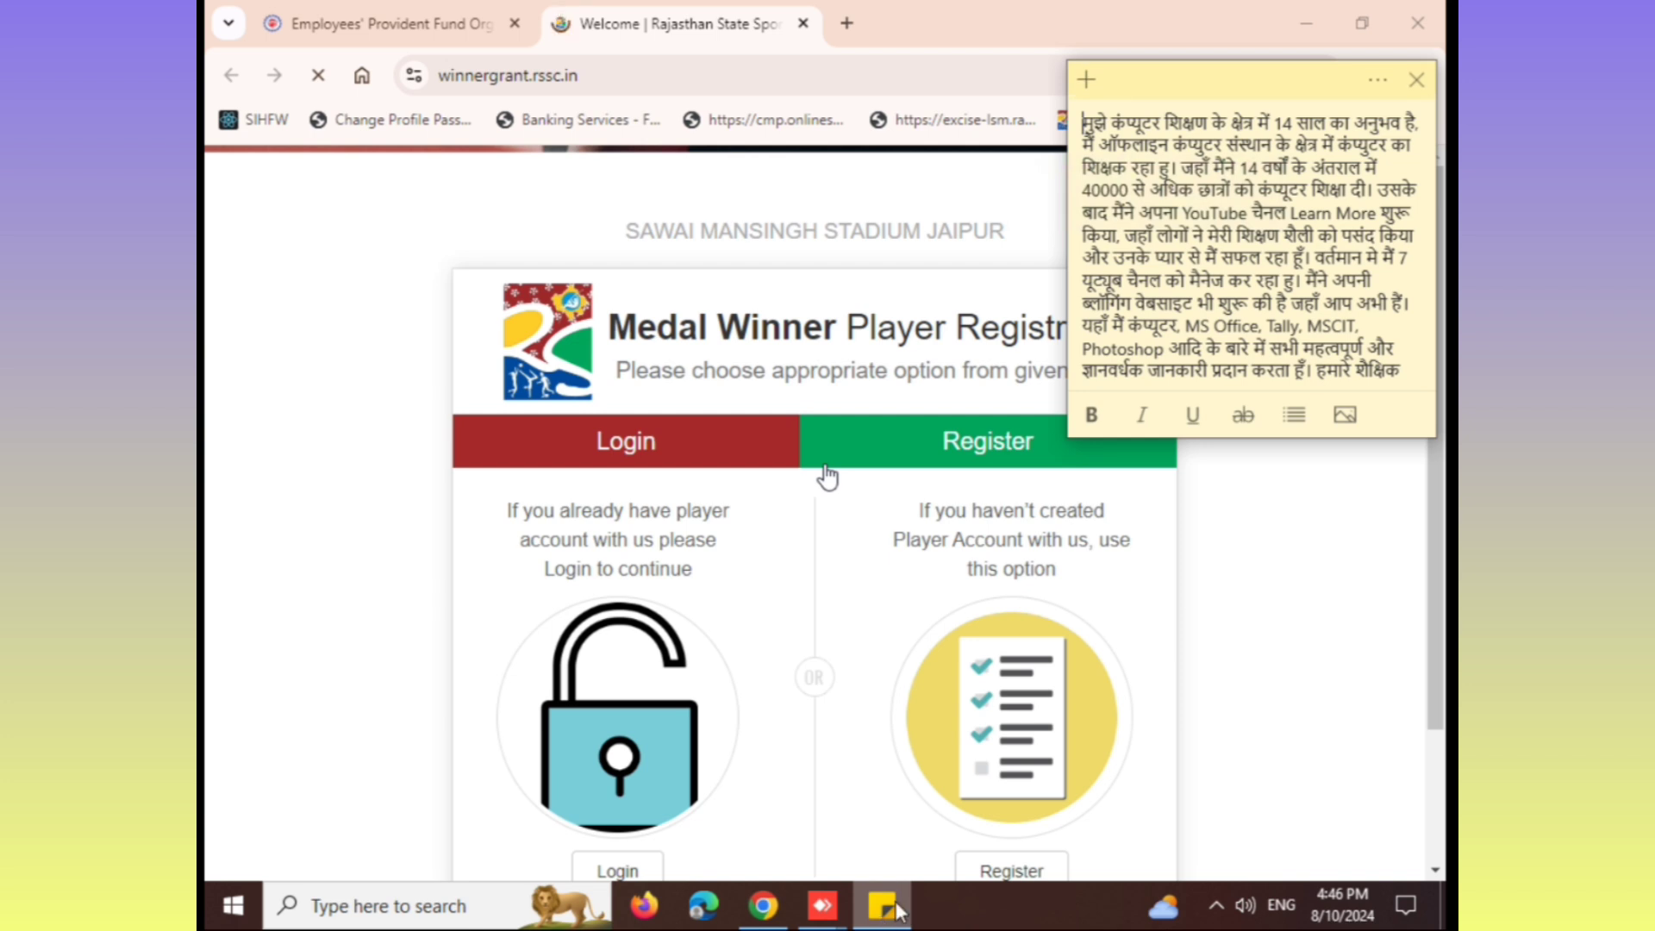
left_click(827, 476)
key("ctrl+w")
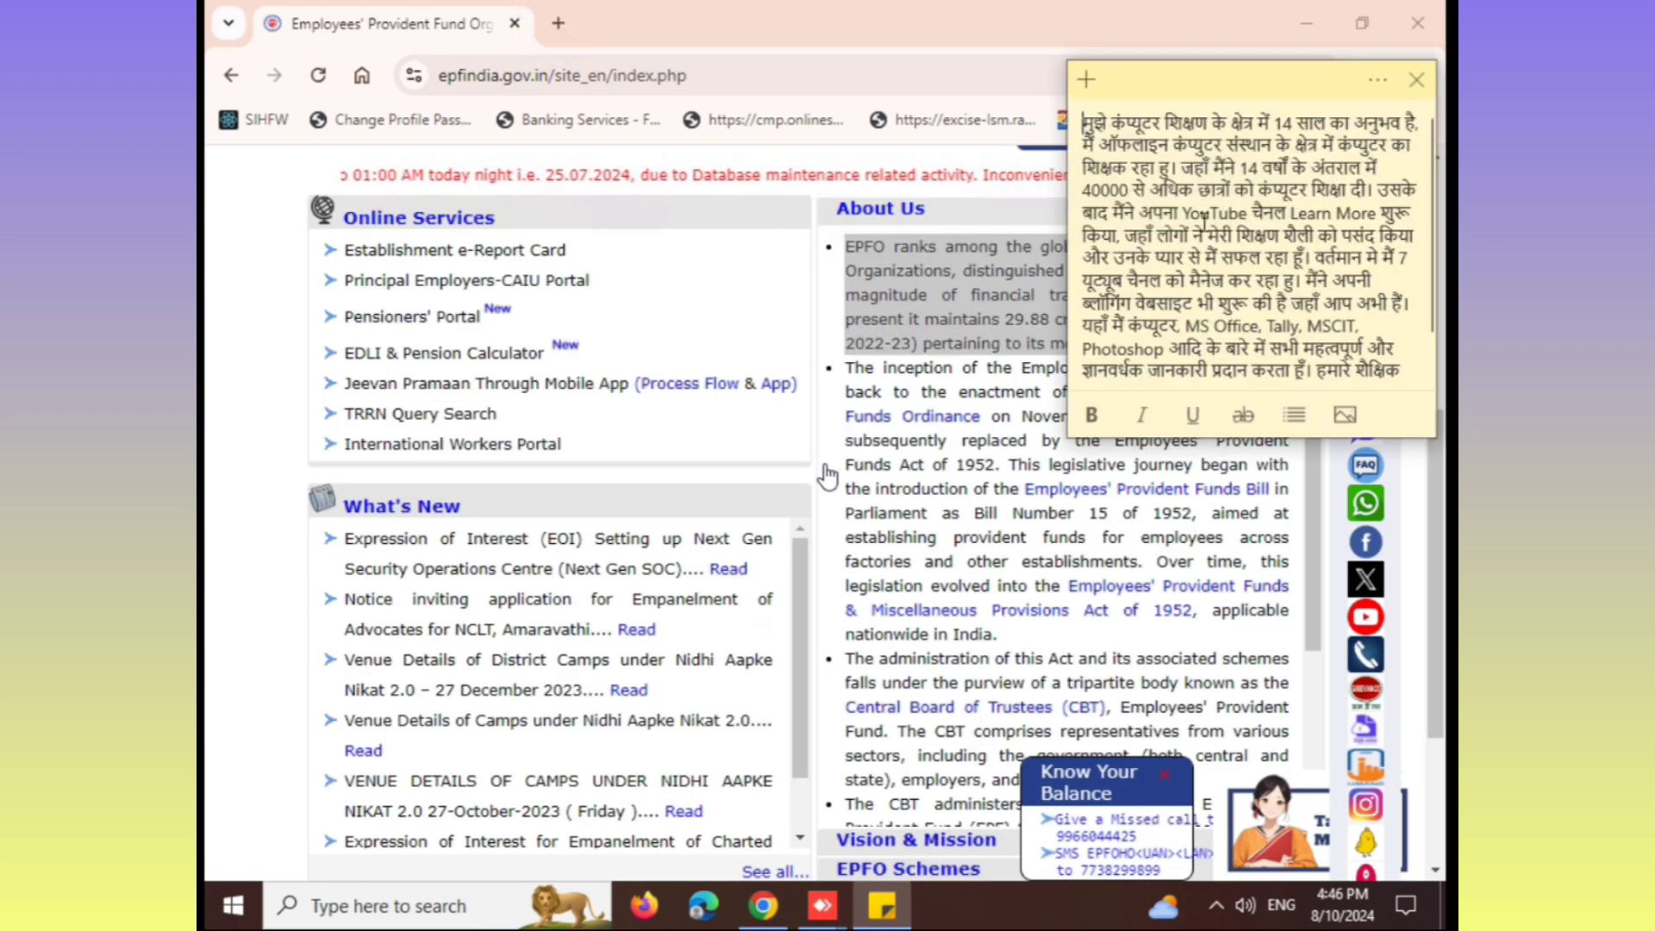
Step: Delete all the Hindi text in the sticky note and move the empty note over the page's Online Services section
left_click_drag(1082, 122, 1333, 369)
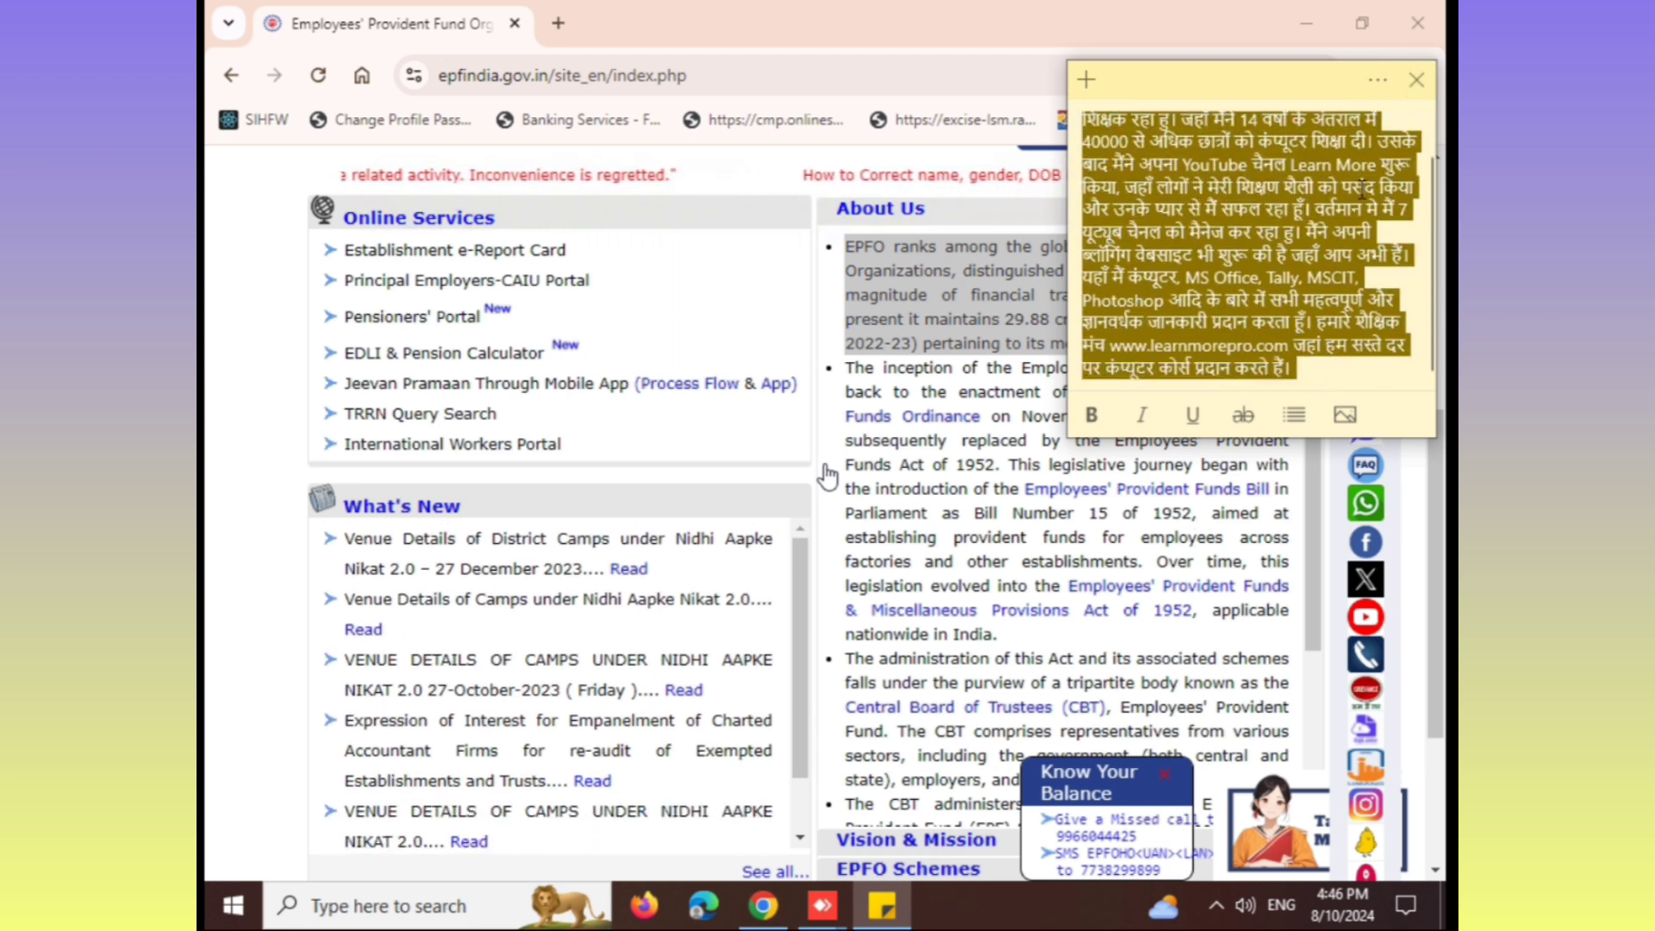
key("BackSpace")
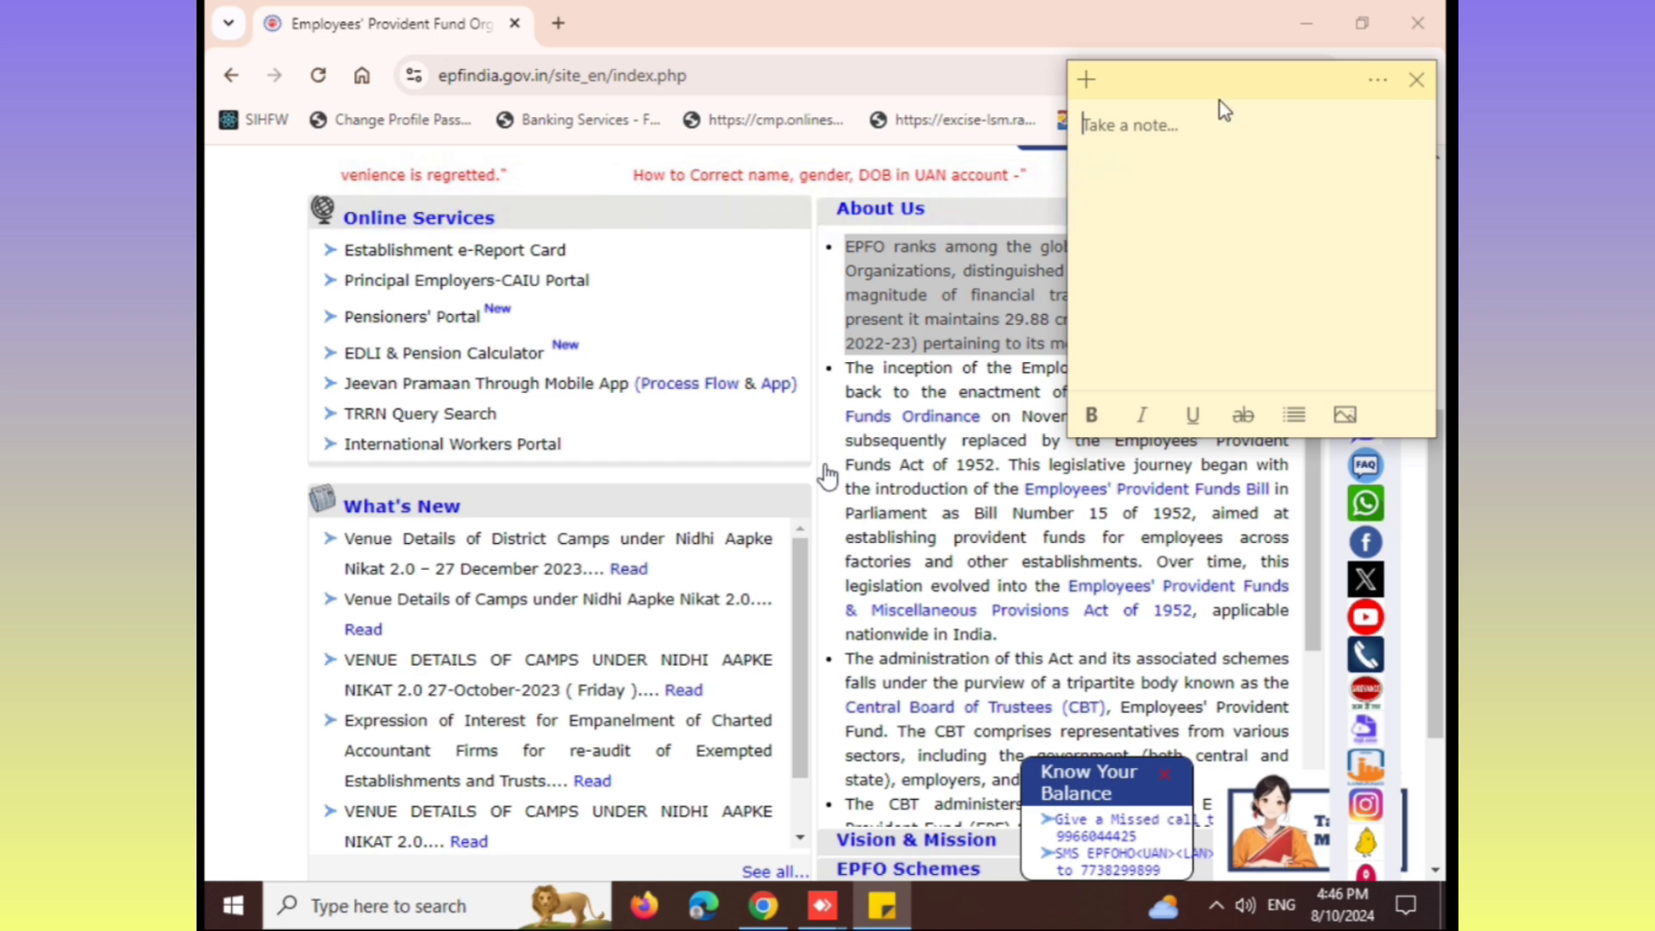
left_click_drag(1219, 101, 386, 279)
Step: Copy the first About Us paragraph from the EPFO page and paste it into the empty sticky note
left_click(849, 250)
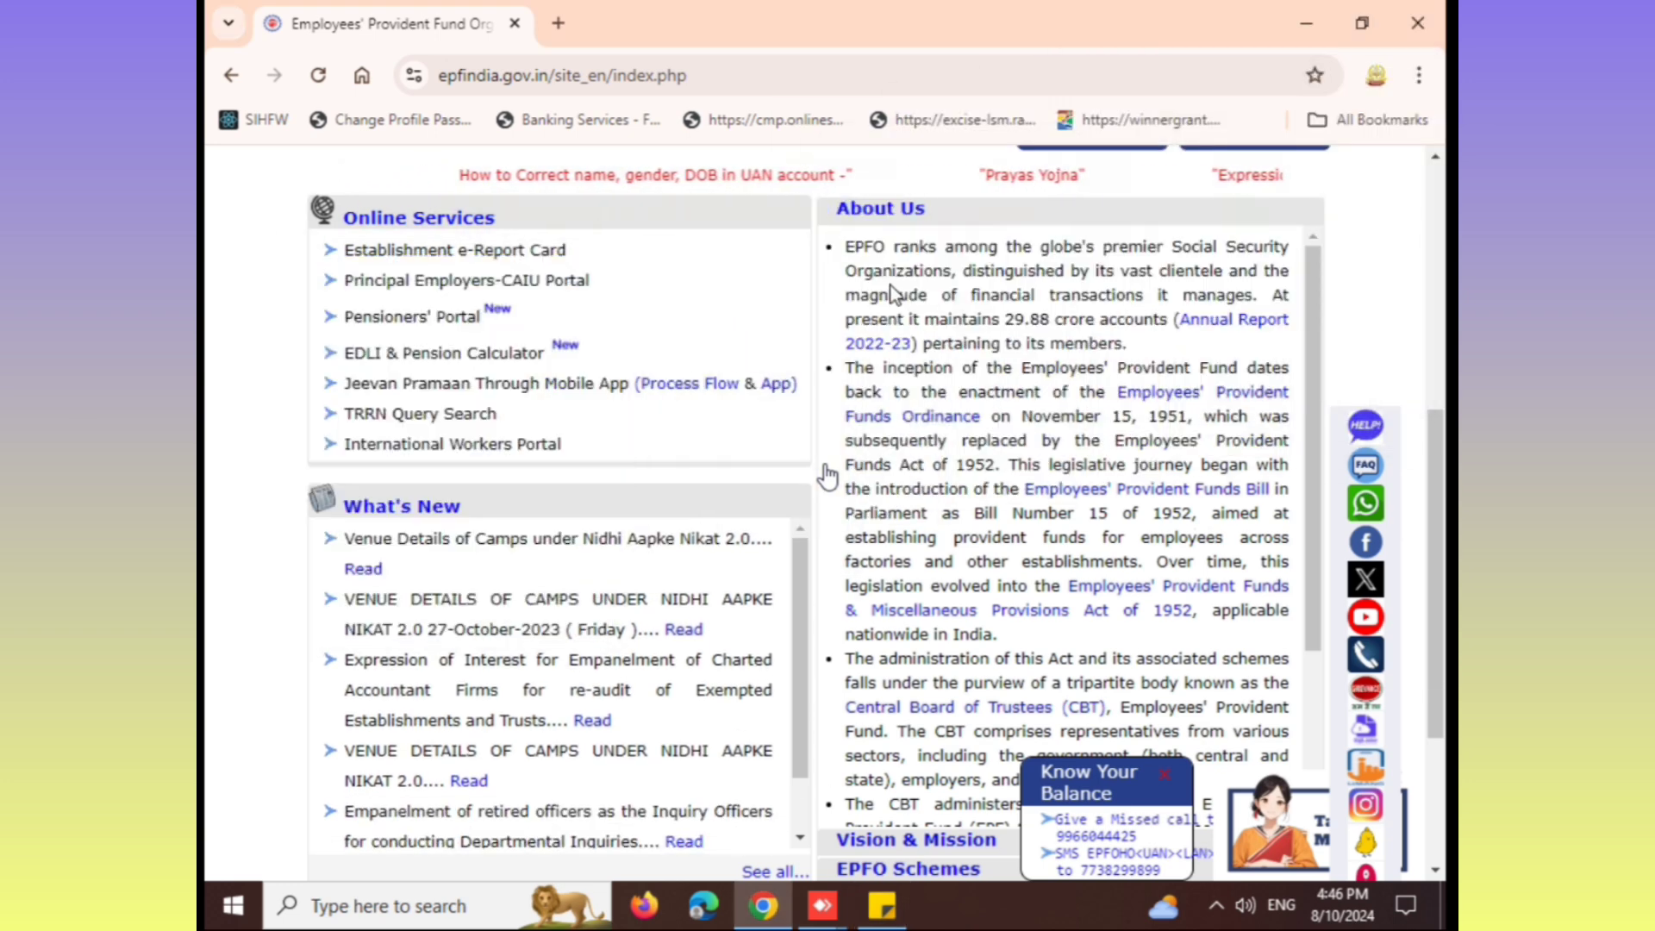
left_click_drag(848, 250, 1128, 345)
right_click(1105, 322)
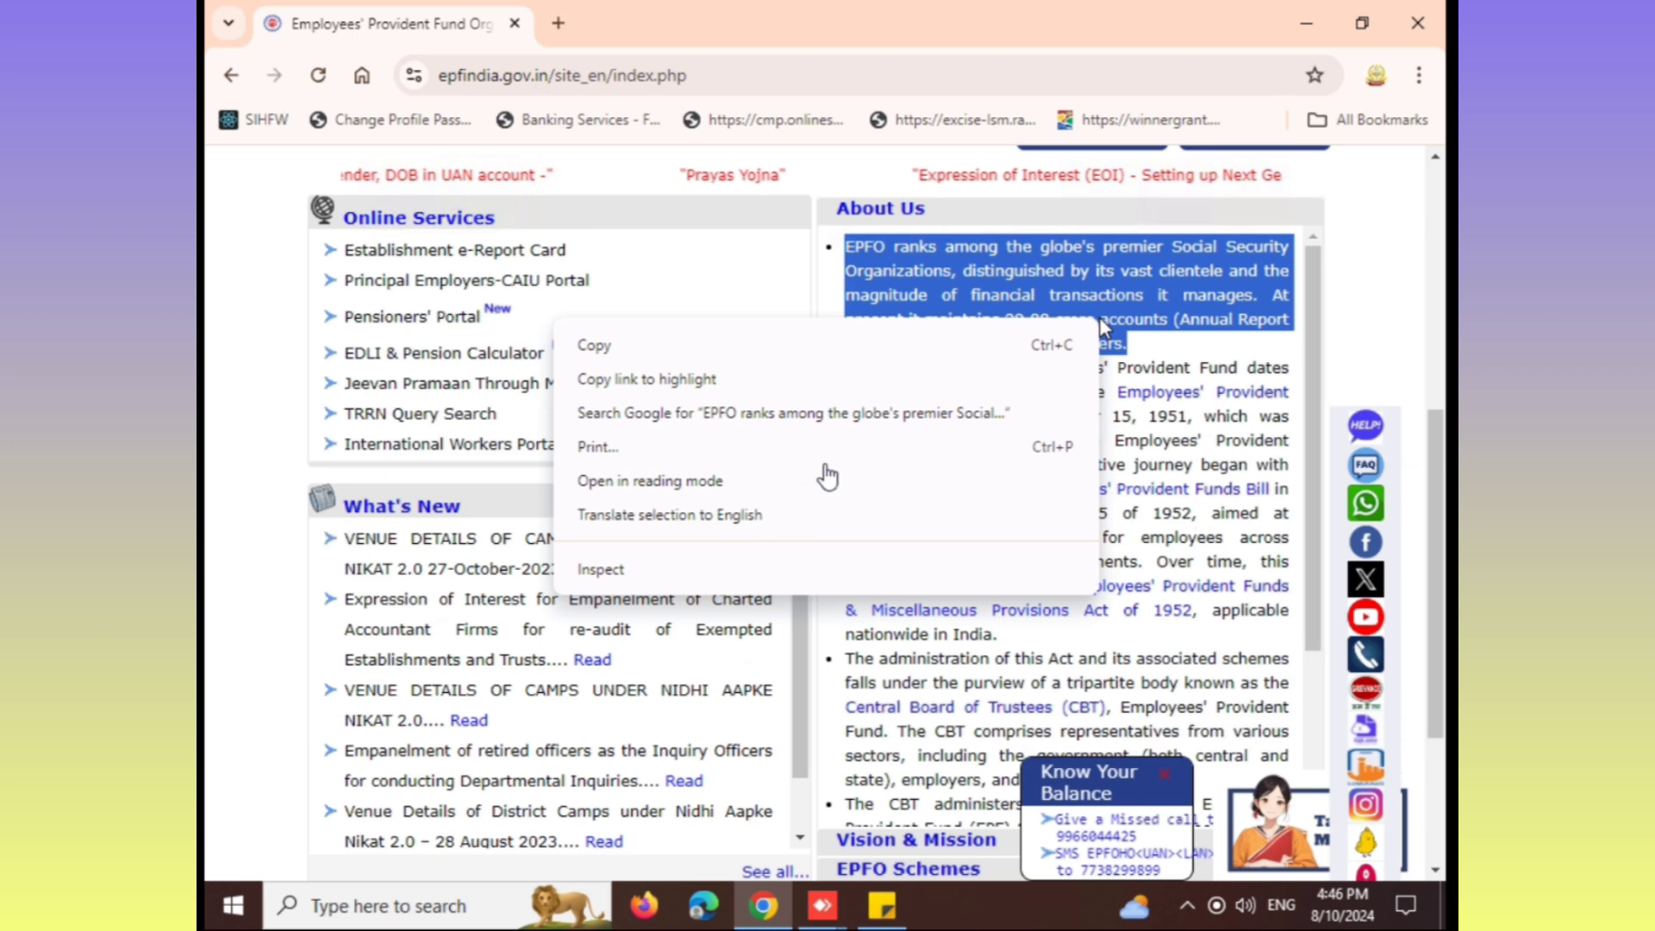
left_click(1025, 343)
left_click(881, 905)
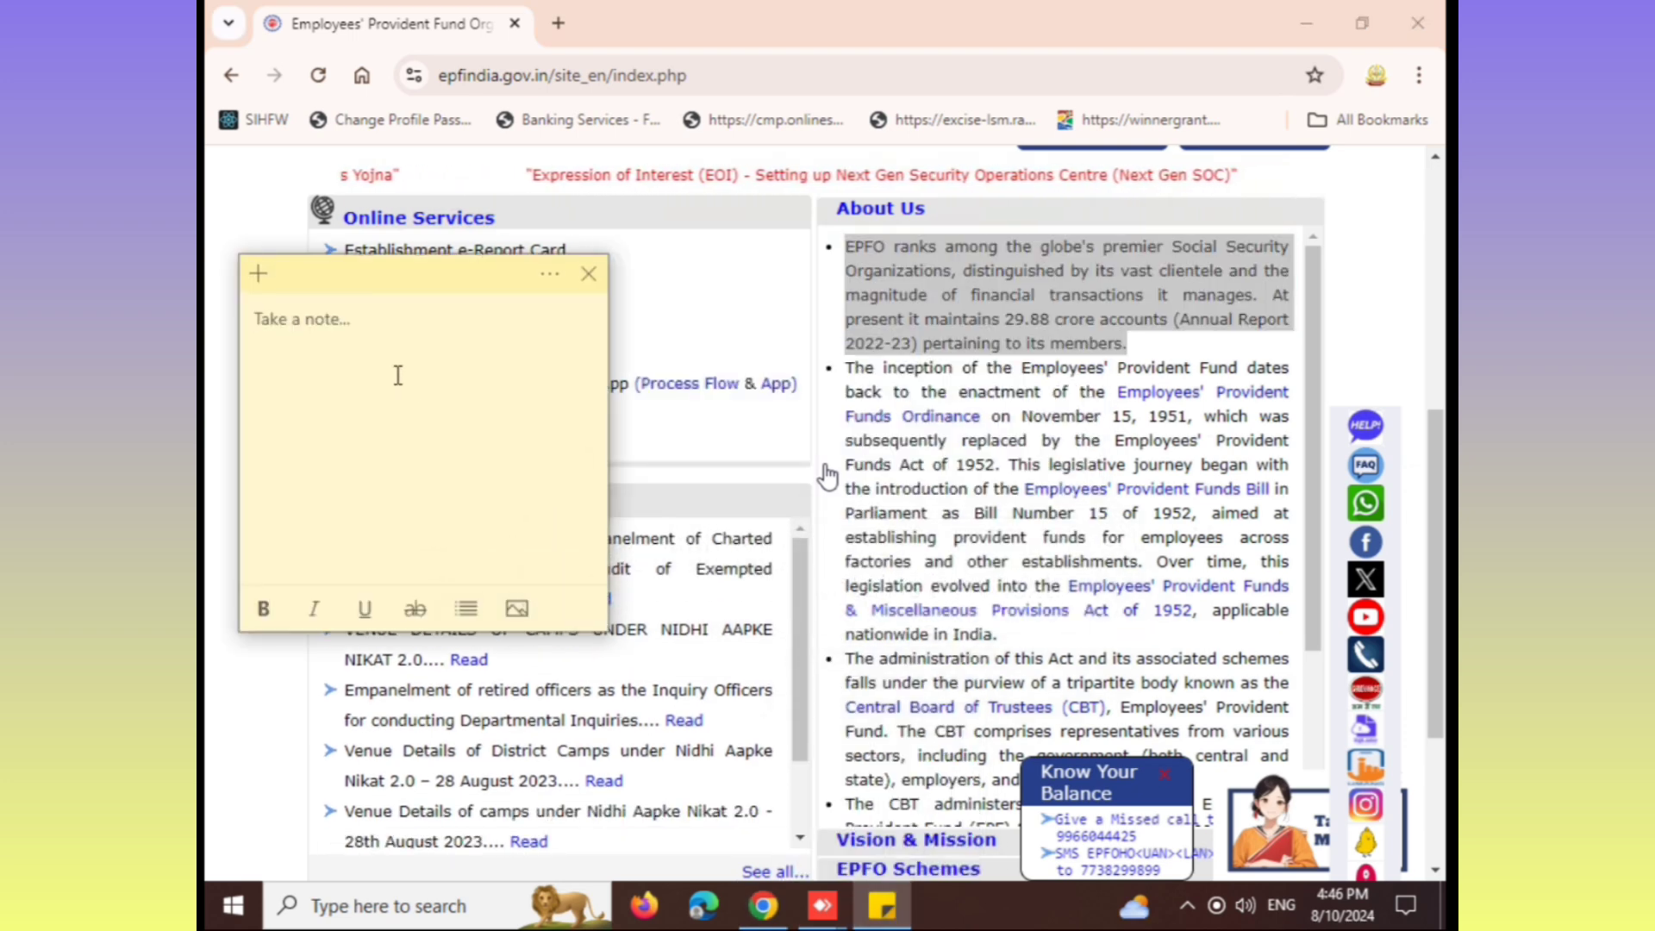
key("ctrl+v")
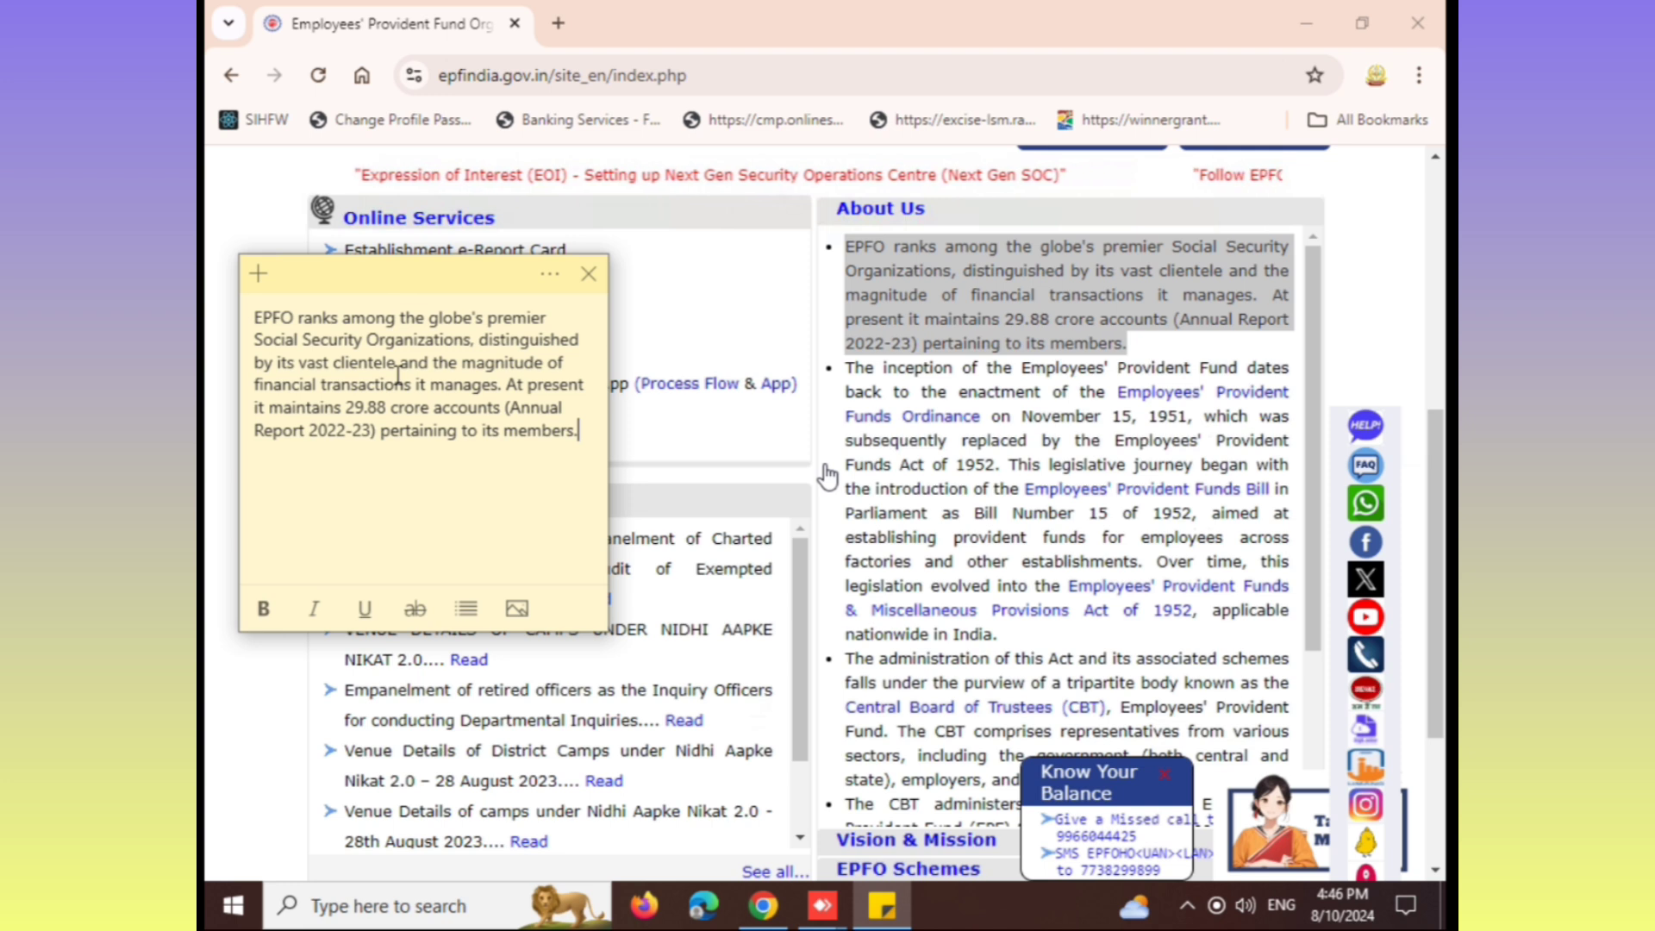
Step: Move the sticky note over the About Us section and practise selecting and deselecting its whole paragraph
left_click_drag(359, 273, 1112, 194)
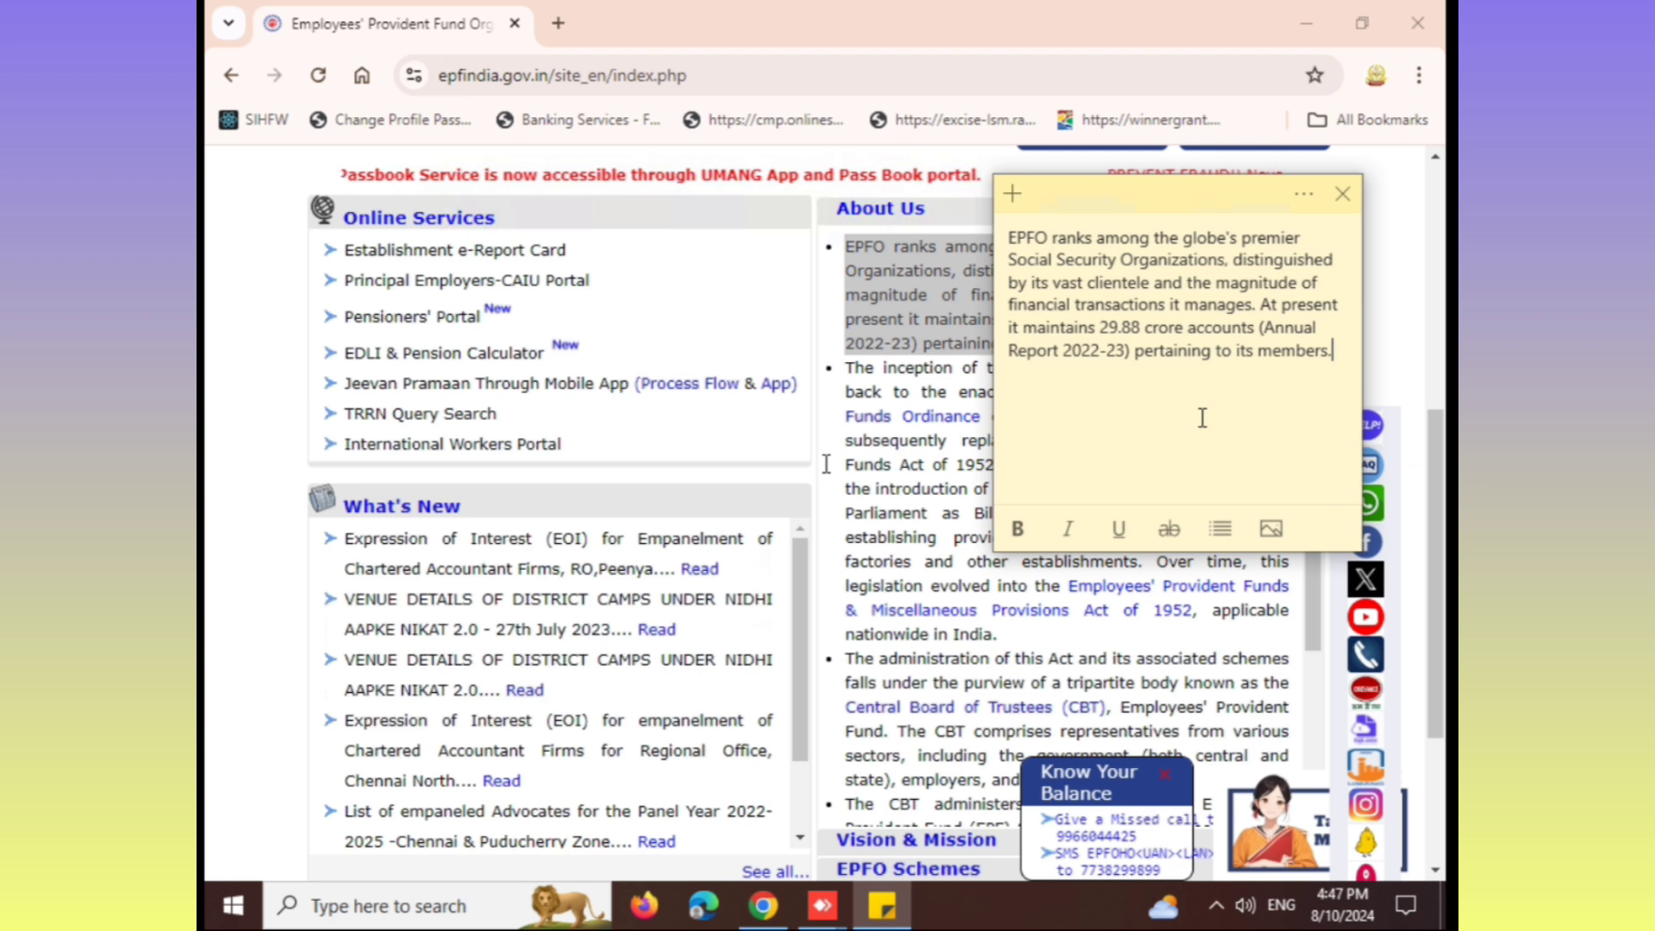
left_click_drag(1335, 354, 1013, 233)
left_click(1087, 387)
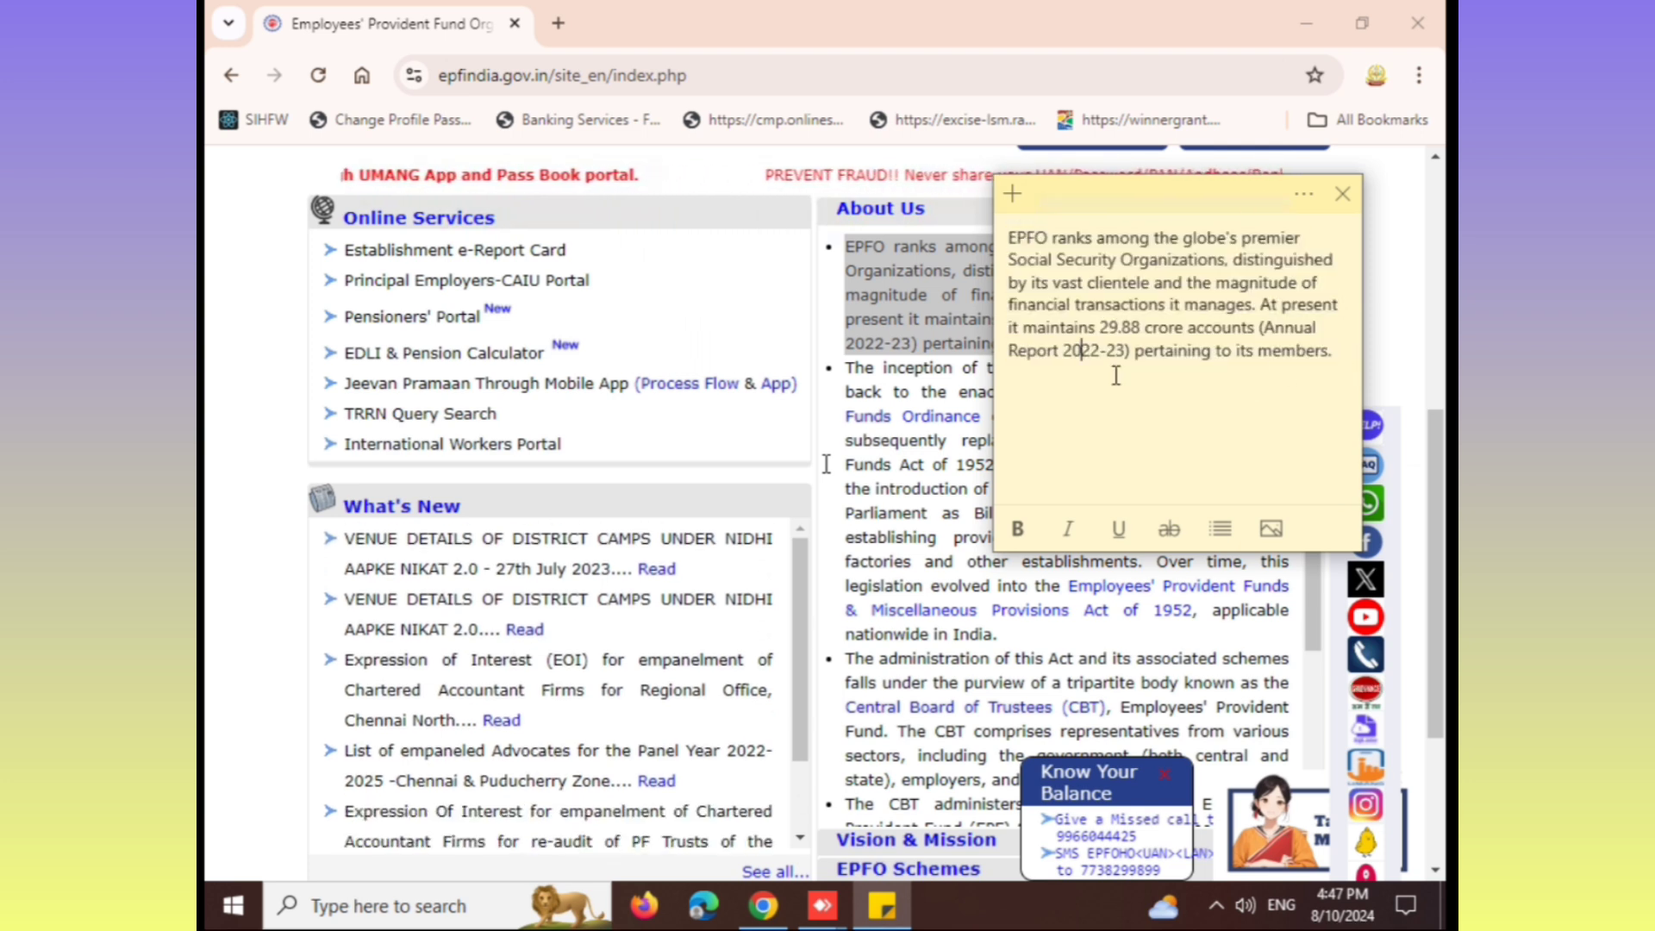
left_click_drag(1340, 366, 967, 198)
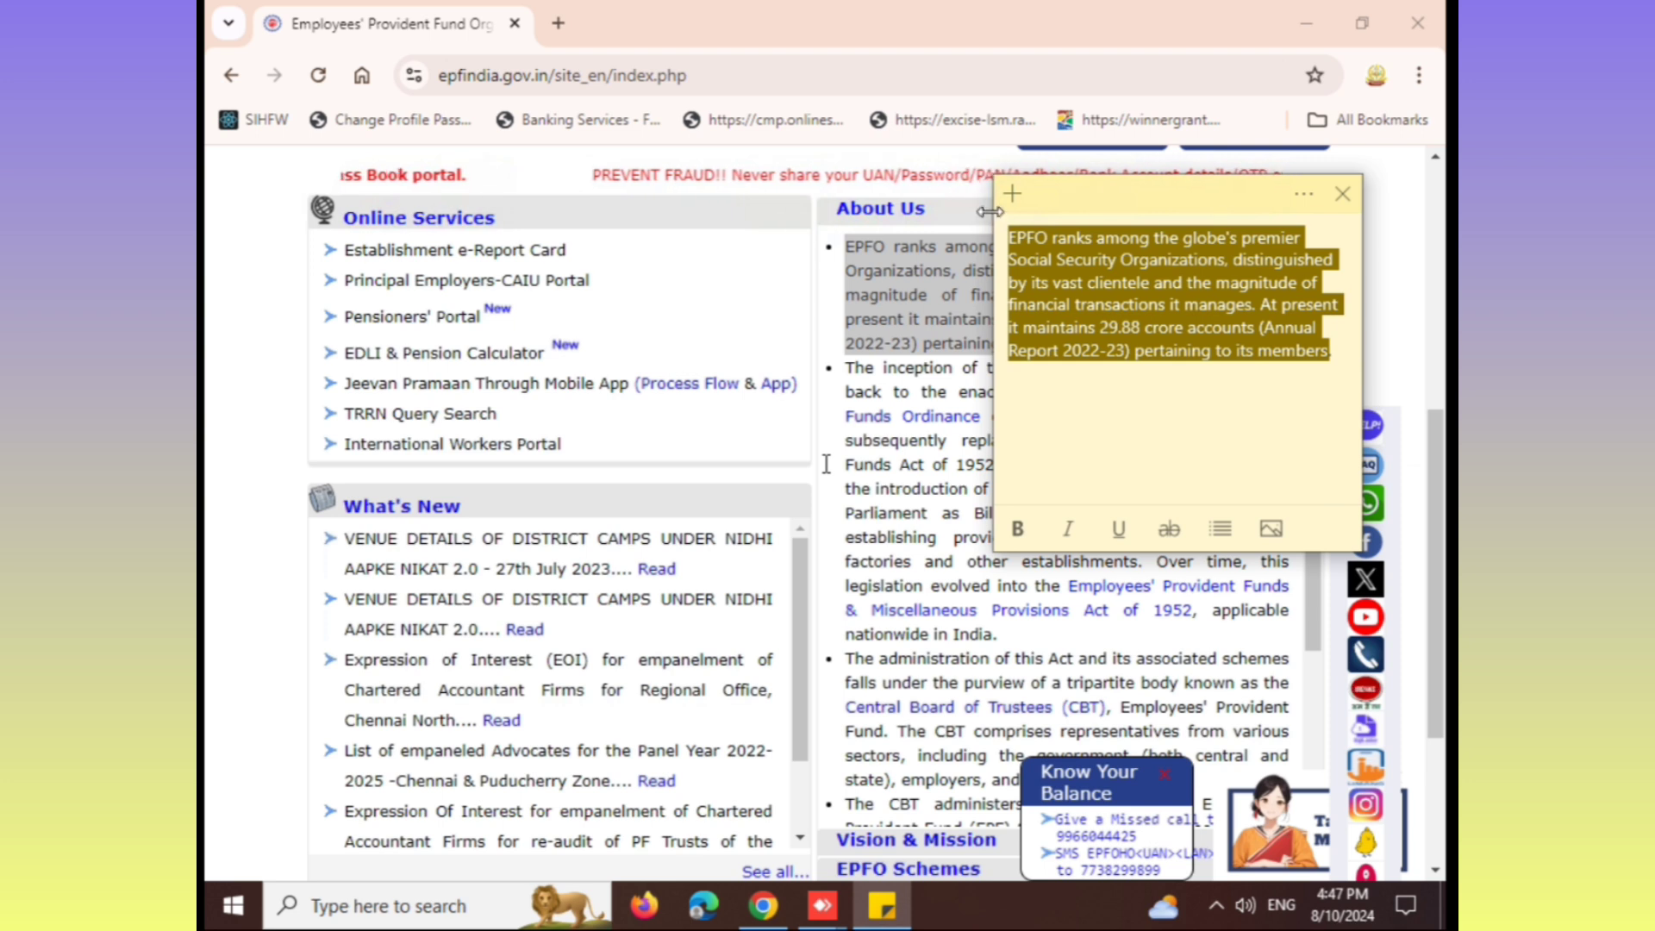
left_click(1123, 385)
left_click_drag(1332, 352, 940, 199)
left_click(1120, 402)
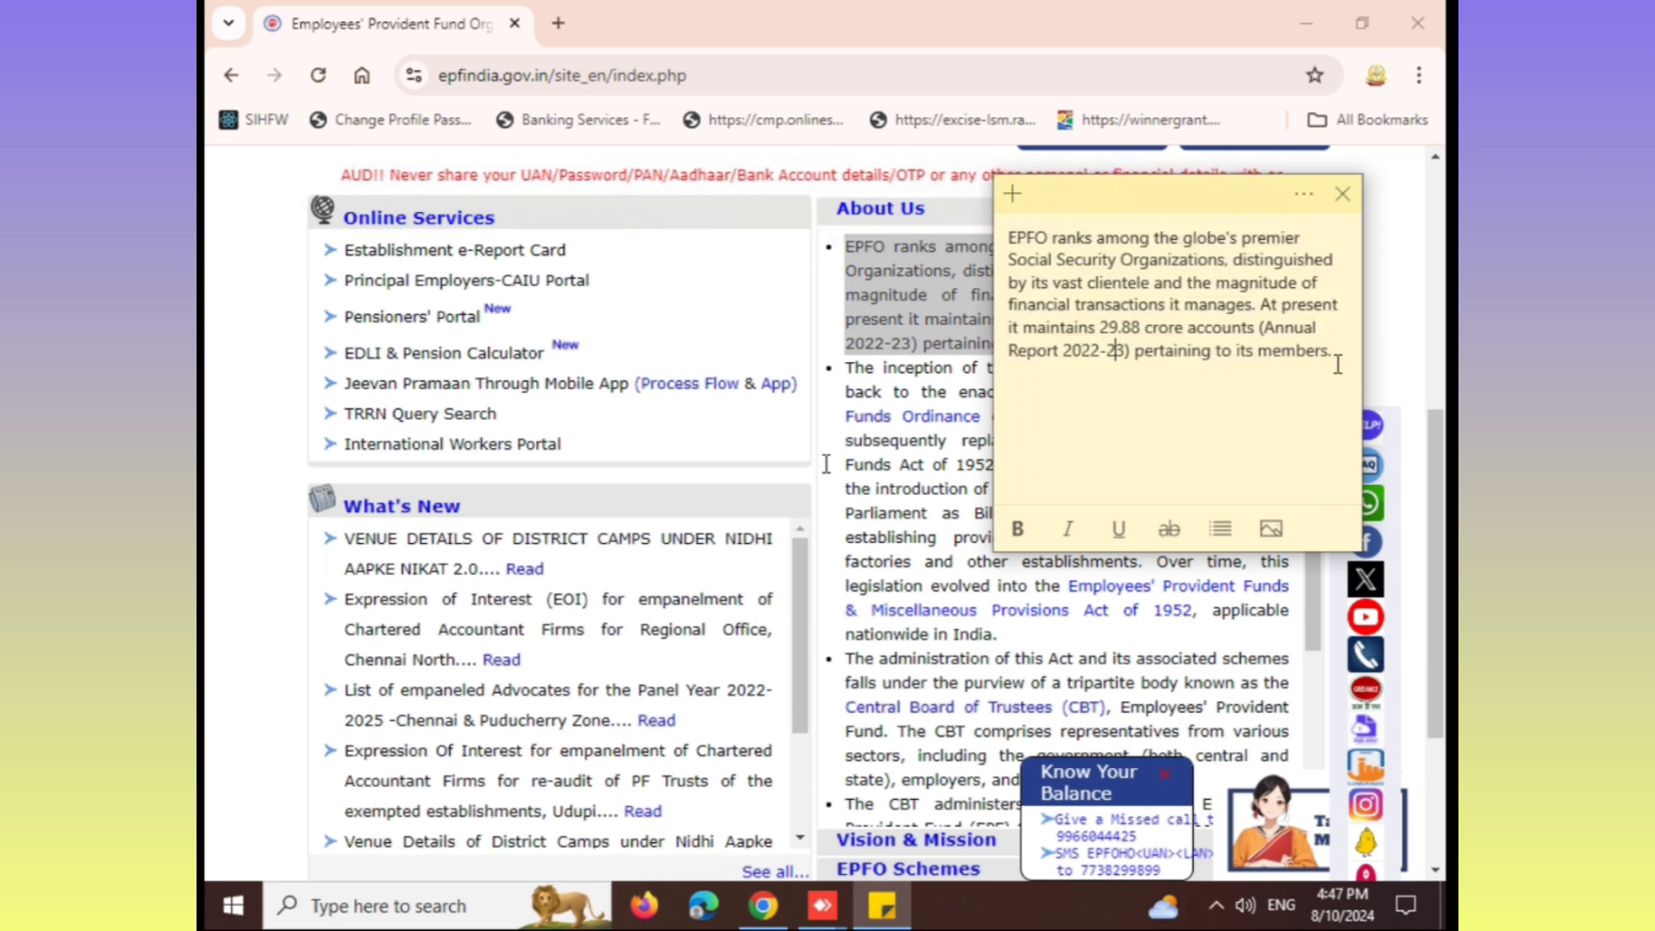
left_click_drag(1337, 363, 980, 224)
left_click(1102, 384)
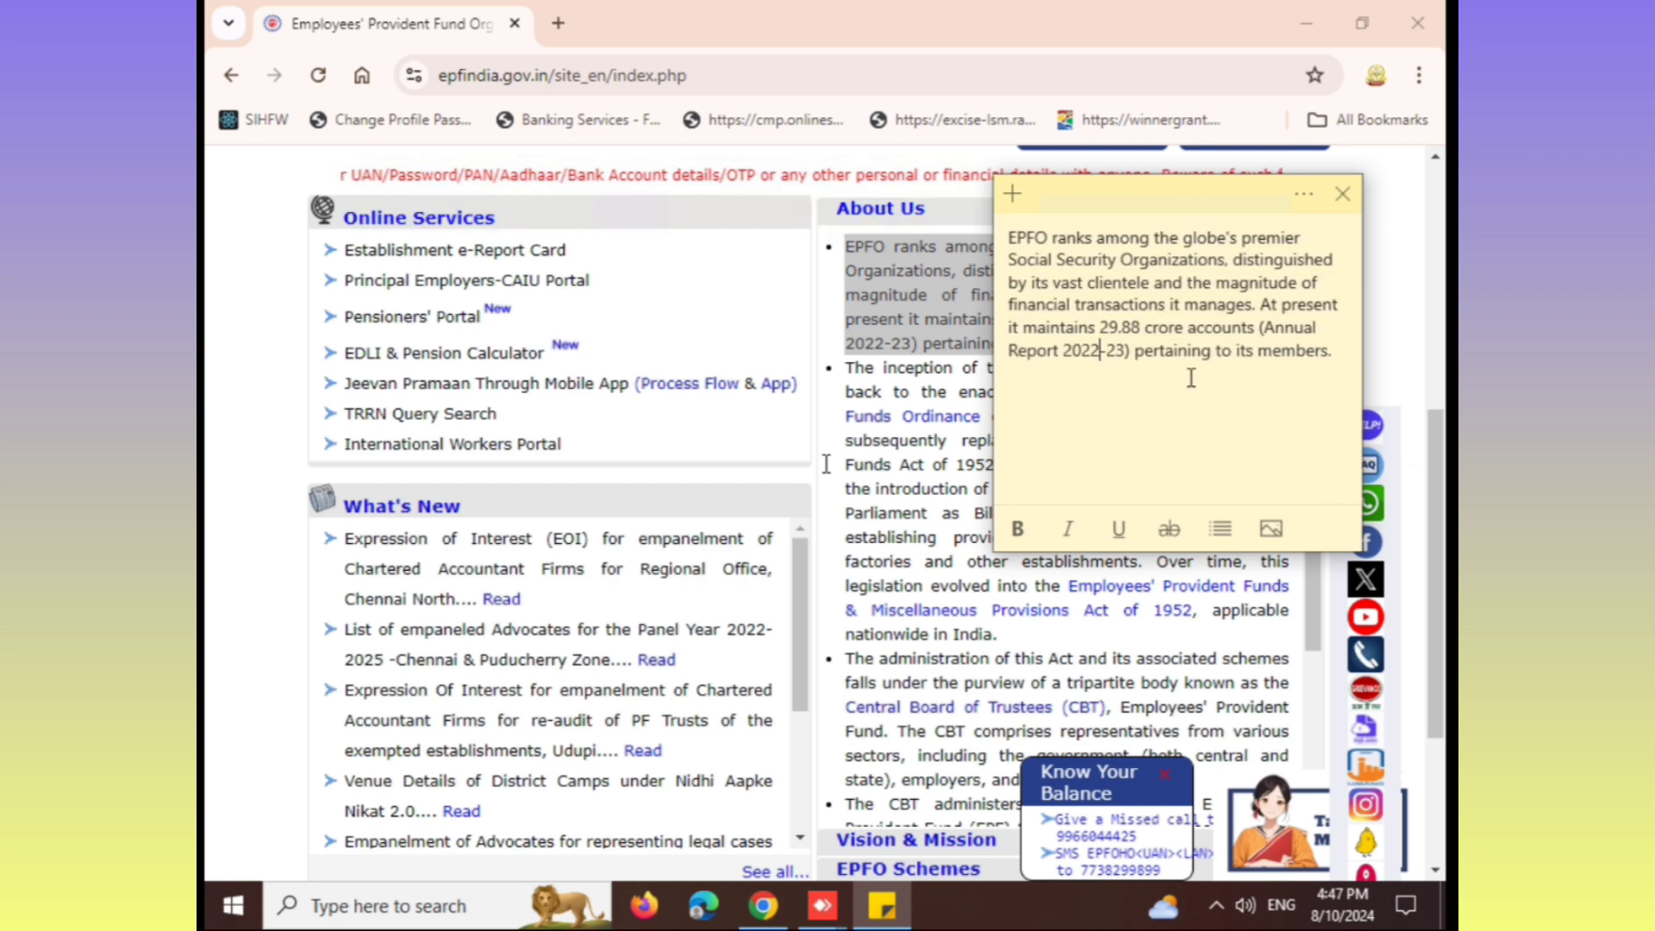
left_click_drag(1336, 352, 999, 228)
left_click(1078, 385)
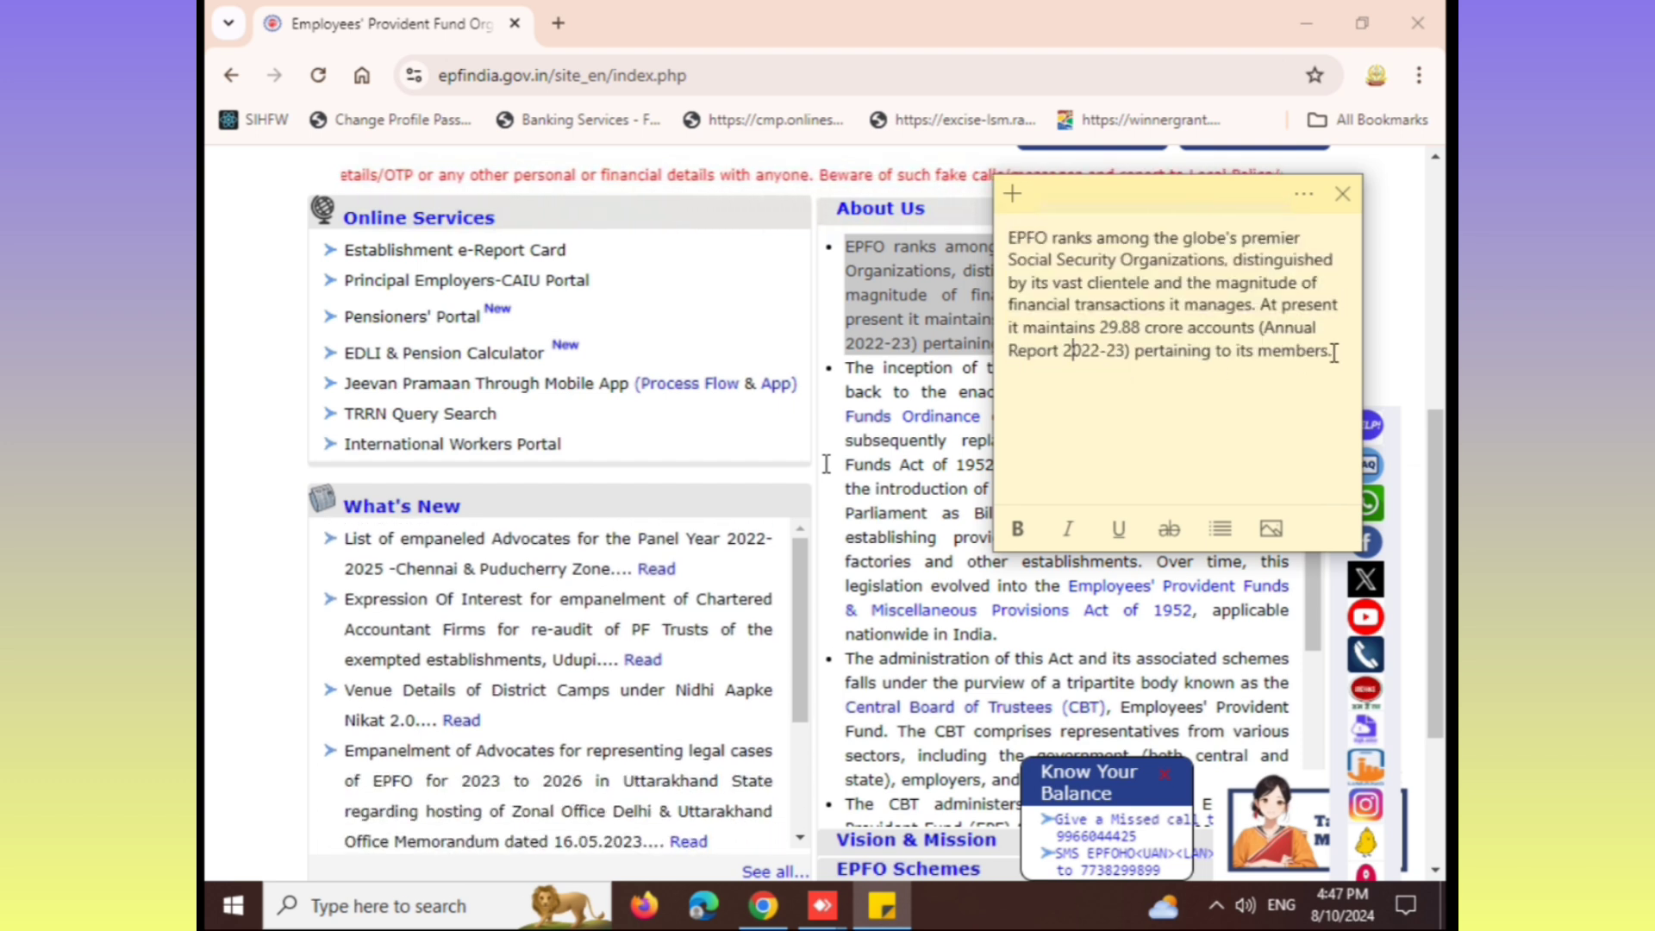
left_click_drag(1334, 354, 1013, 239)
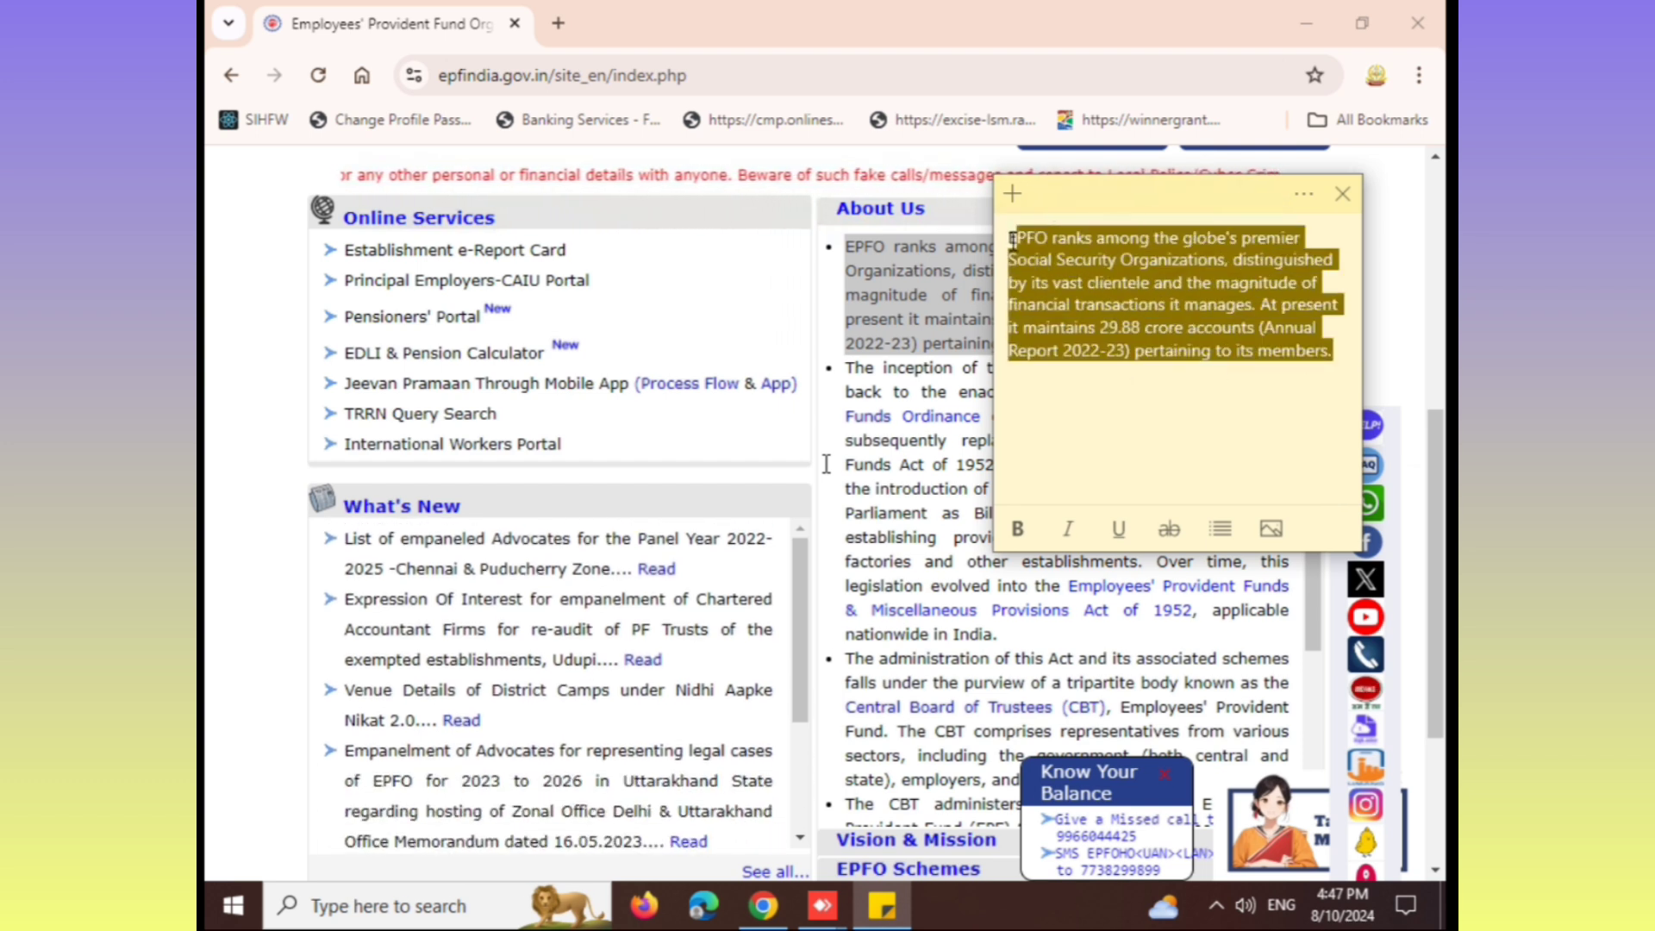
left_click(1105, 383)
Step: Delete the whole paragraph from the sticky note and paste the copied EPFO text back in
left_click_drag(1334, 354, 1010, 243)
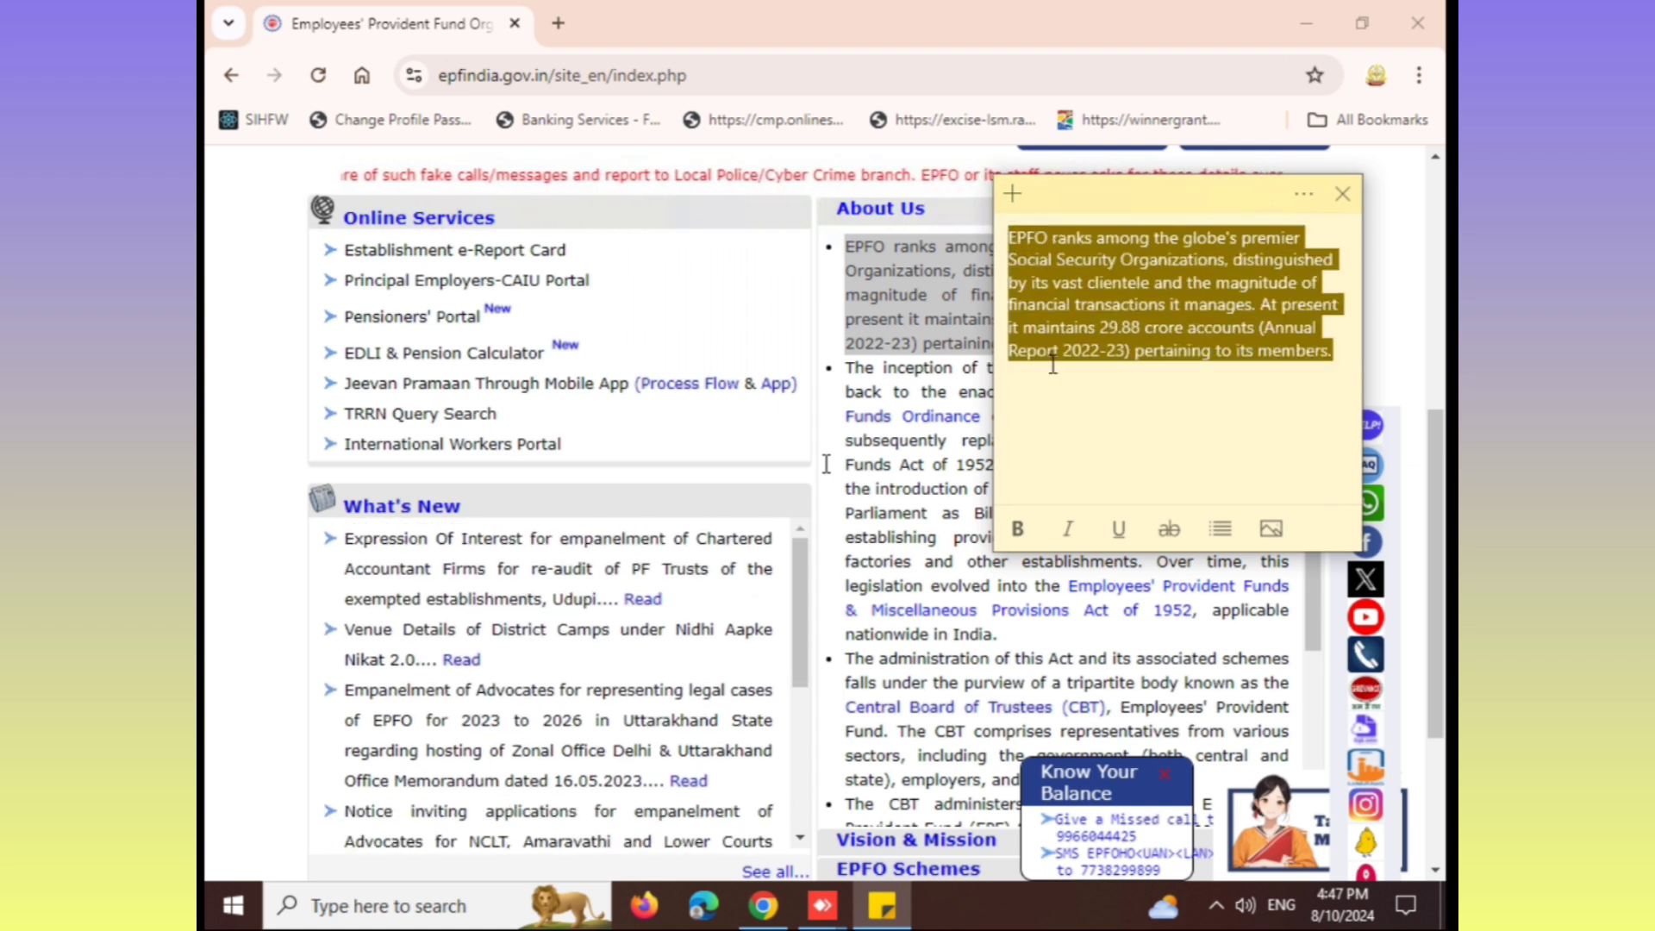
key("BackSpace")
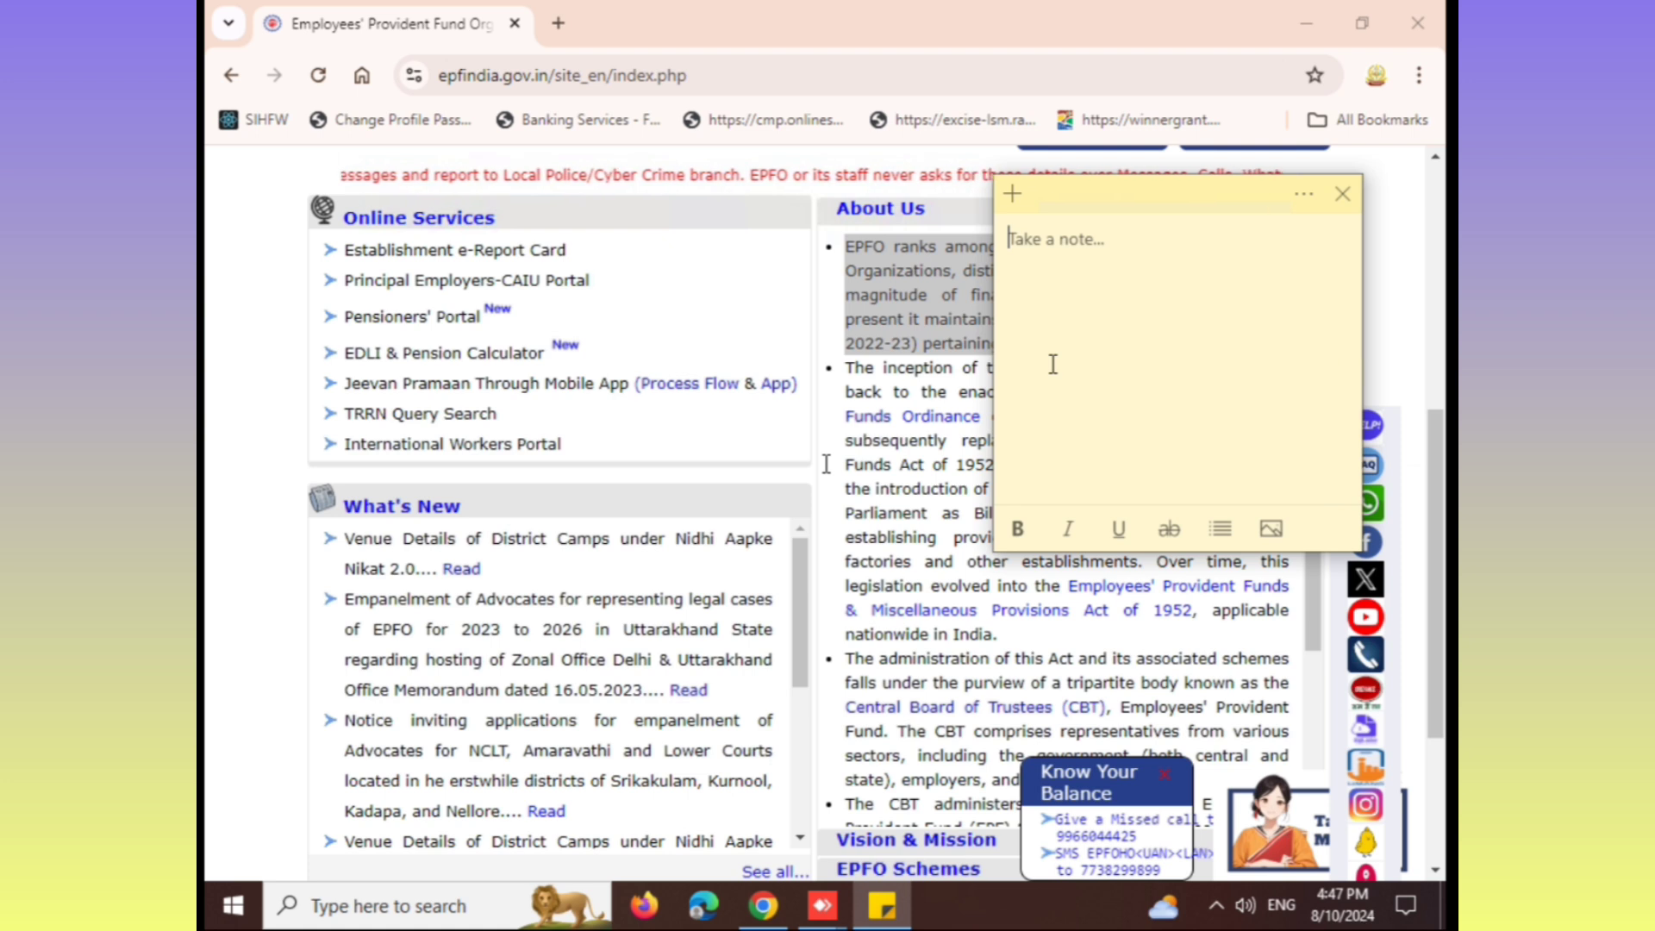
key("ctrl+v")
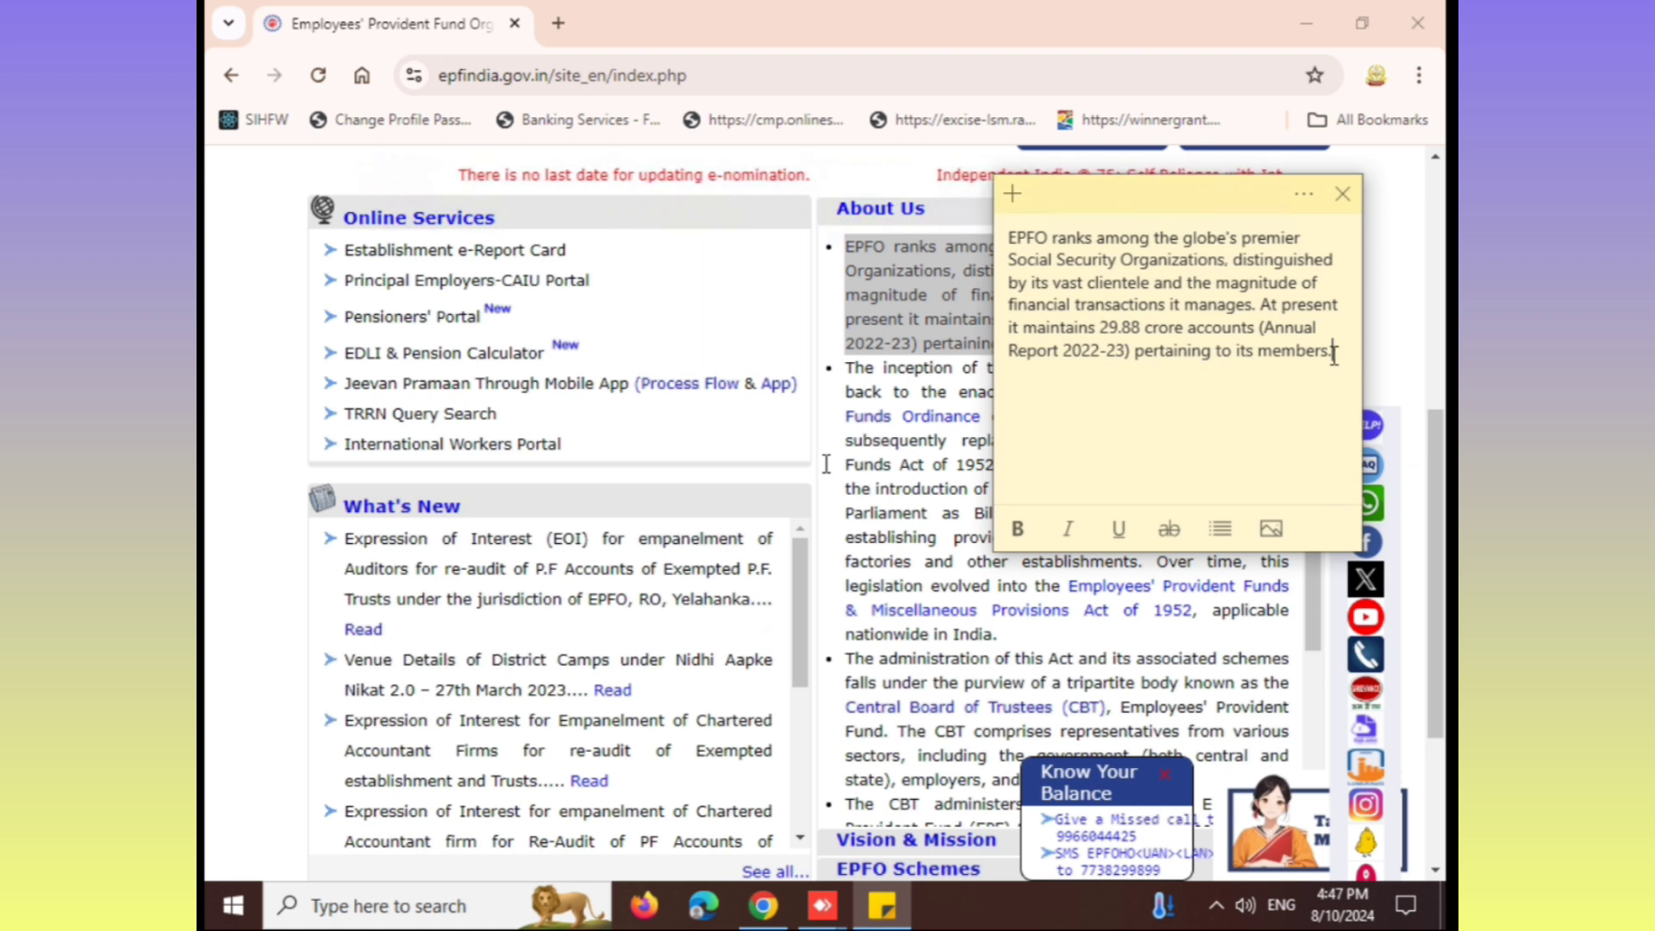
Step: Select the re-pasted EPFO paragraph in the sticky note from its end back to its beginning
left_click_drag(1333, 351, 1005, 235)
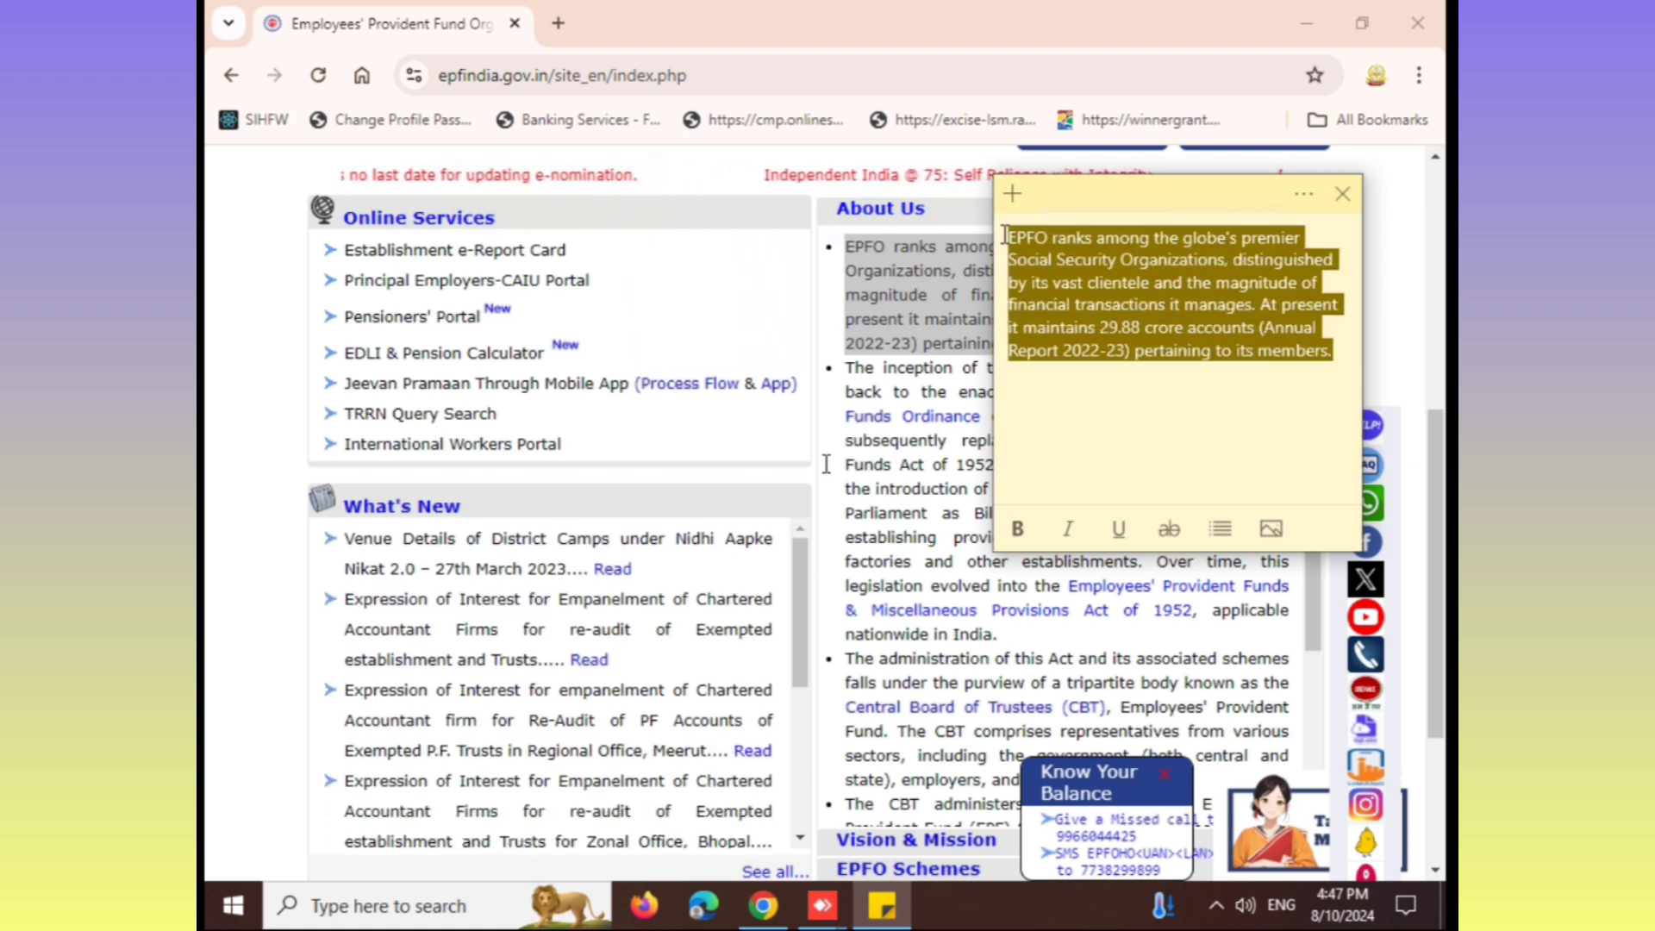
left_click(1112, 416)
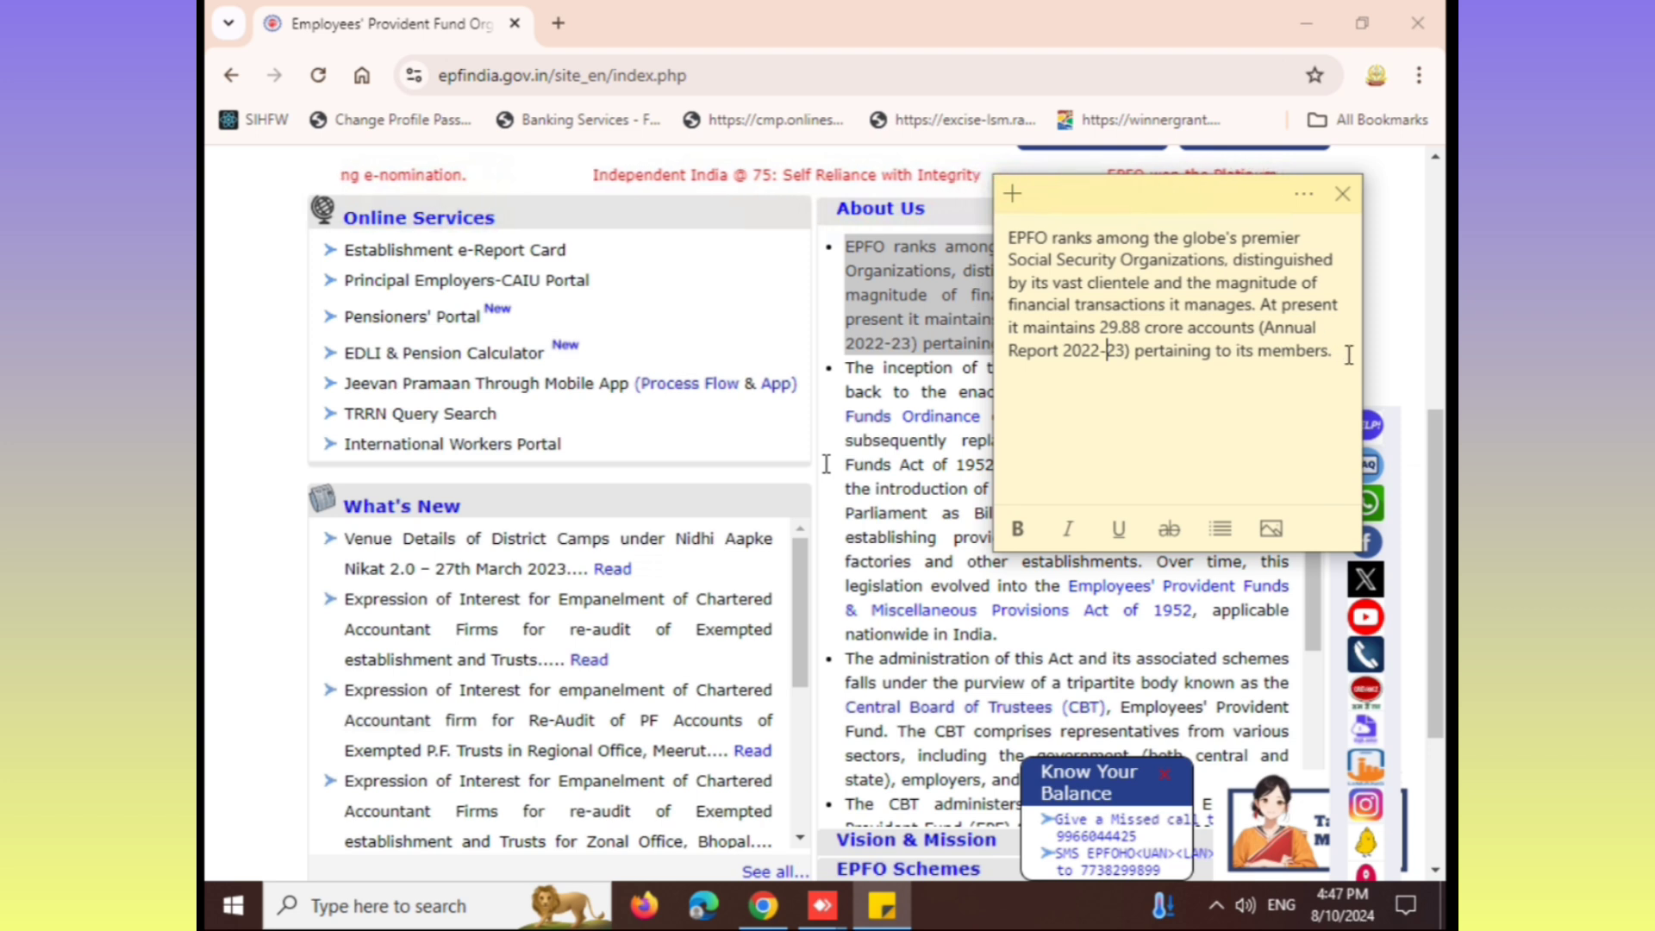
left_click_drag(1349, 355, 1007, 236)
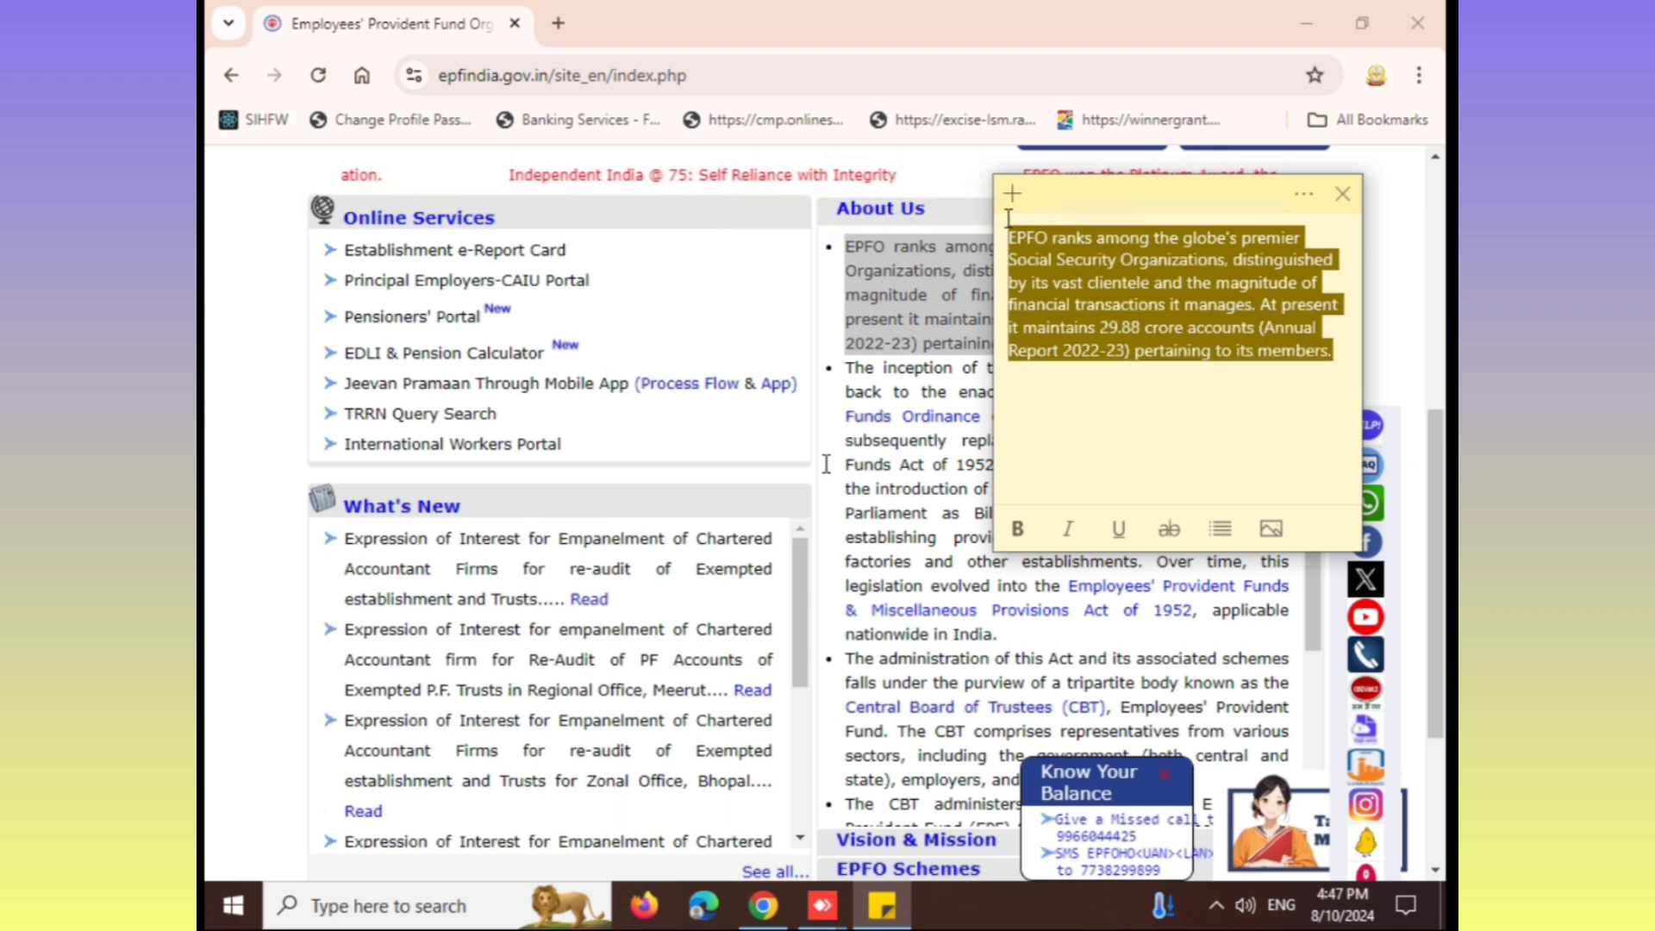
left_click(1062, 383)
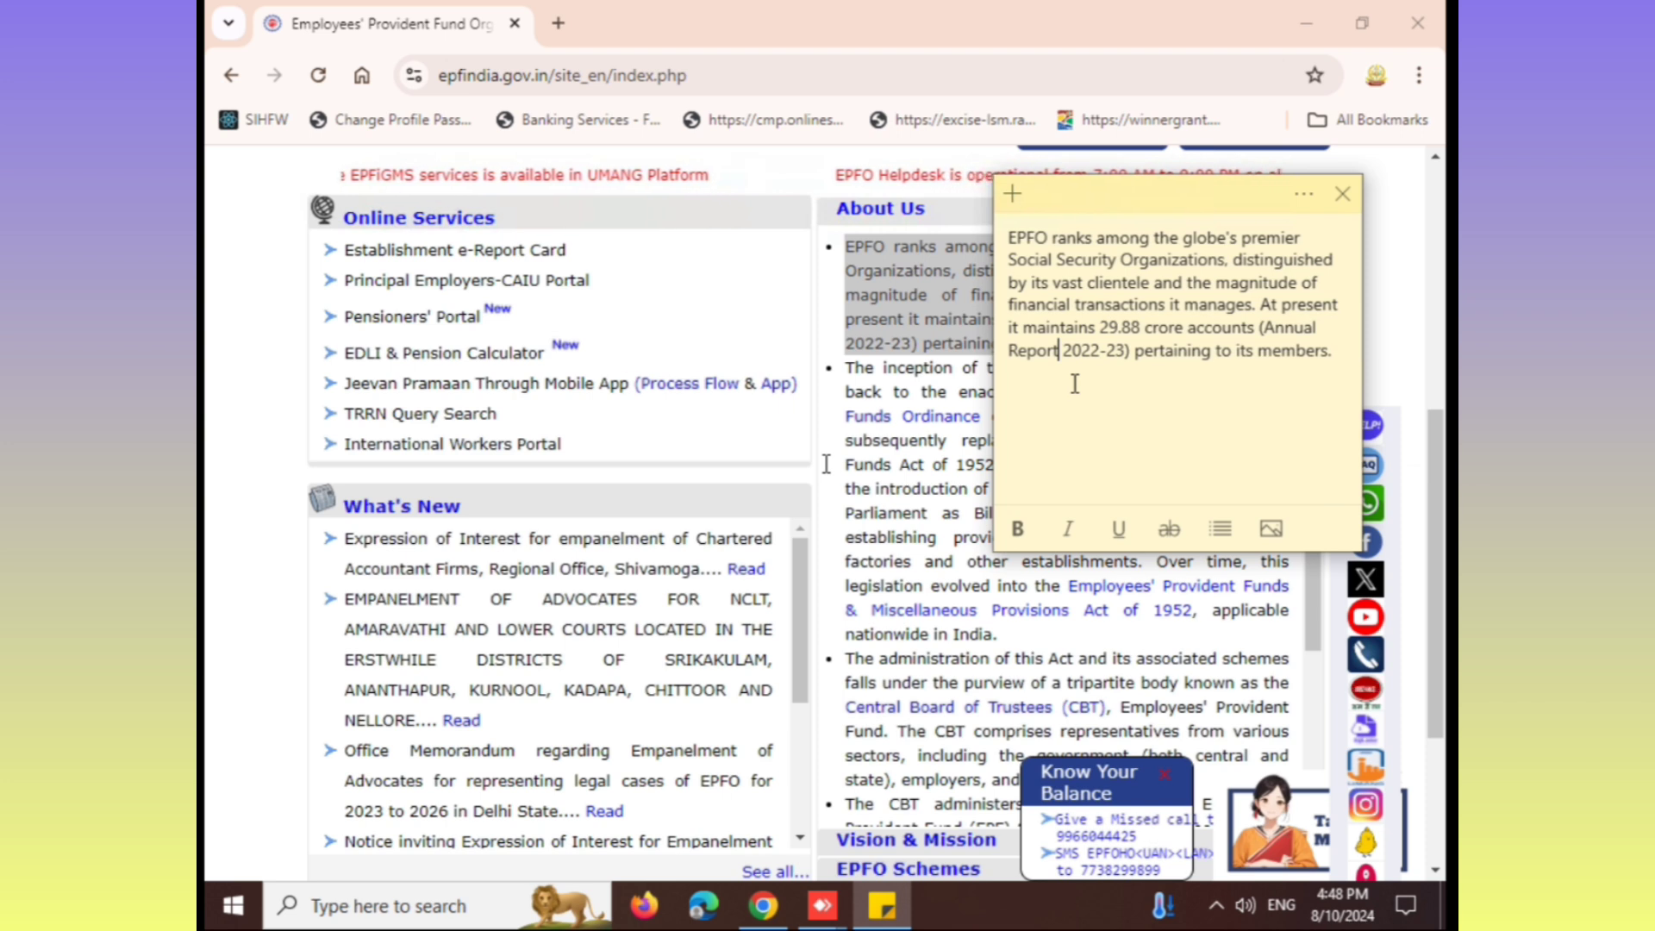
left_click(1327, 350)
left_click_drag(1327, 350, 1000, 242)
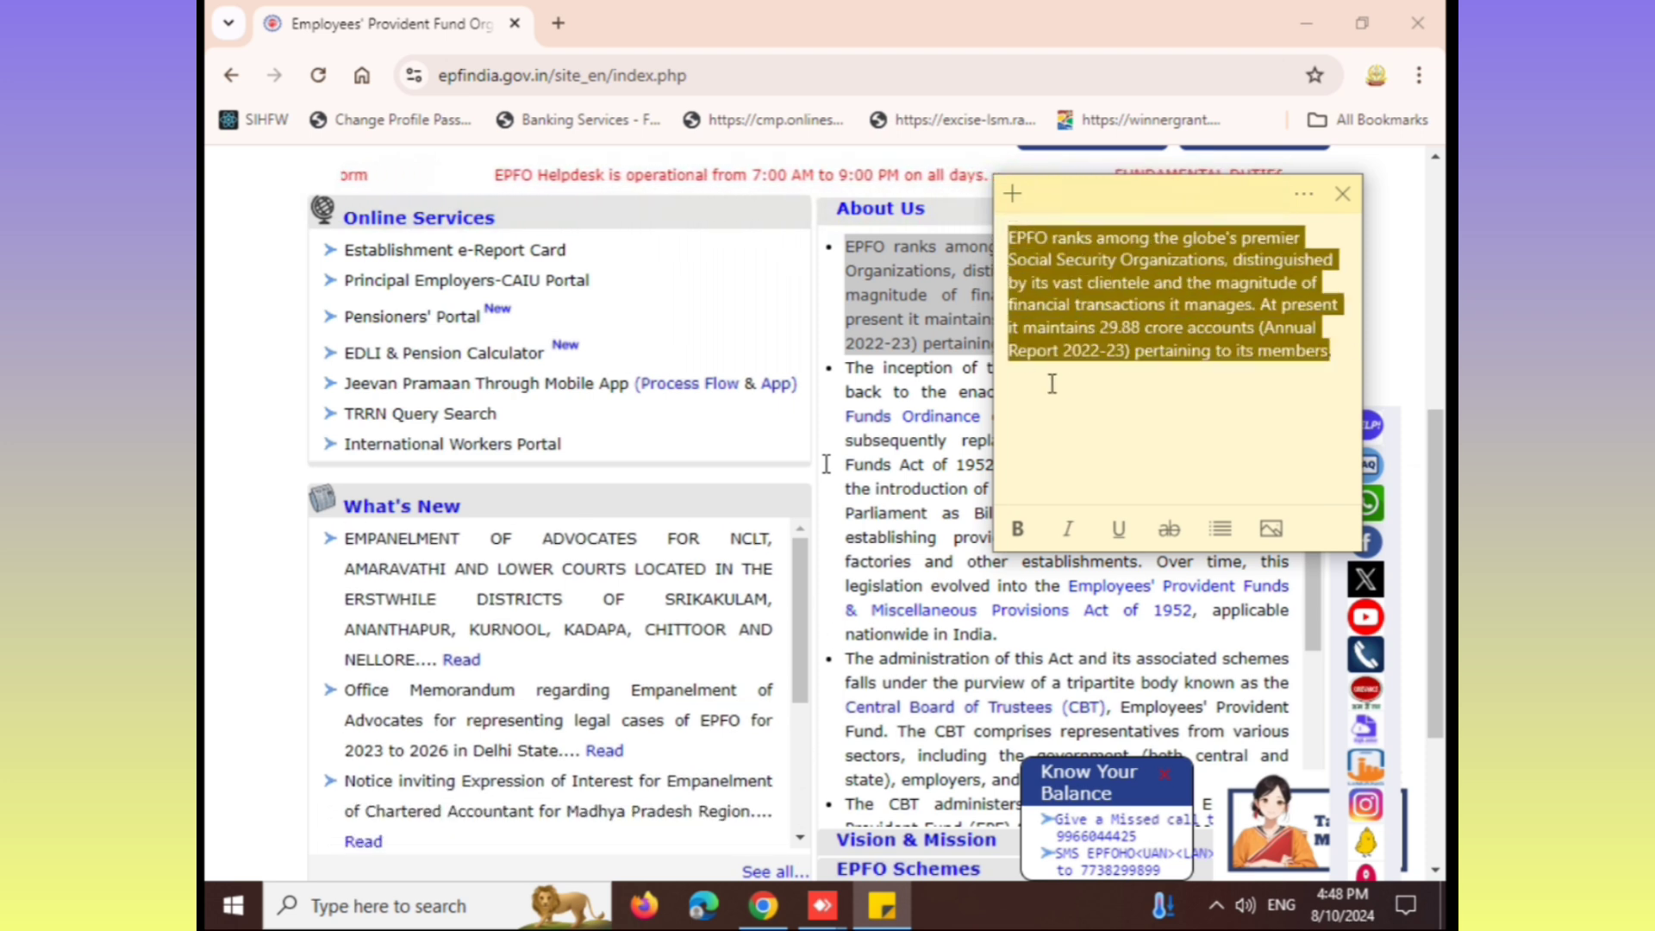